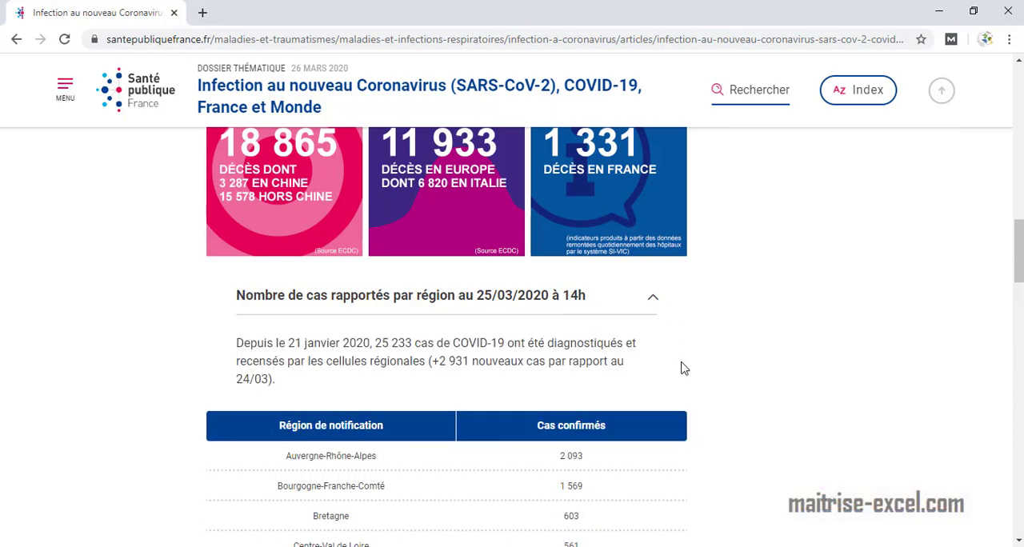
Copy the table of confirmed COVID-19 cases by region, from the Région de notification header through the Total Outre Mer row.
scroll(672, 356, "down", 3)
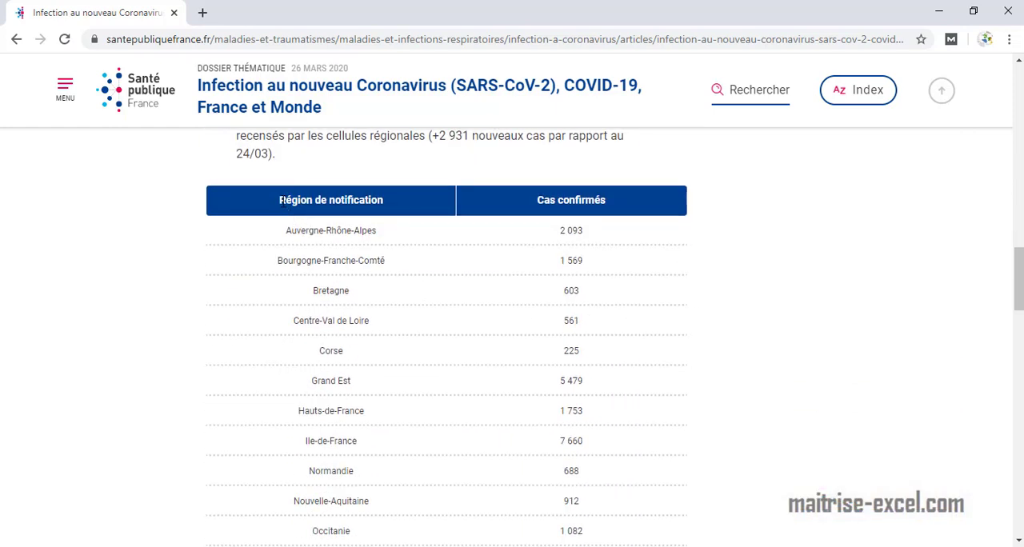
left_click_drag(281, 200, 578, 349)
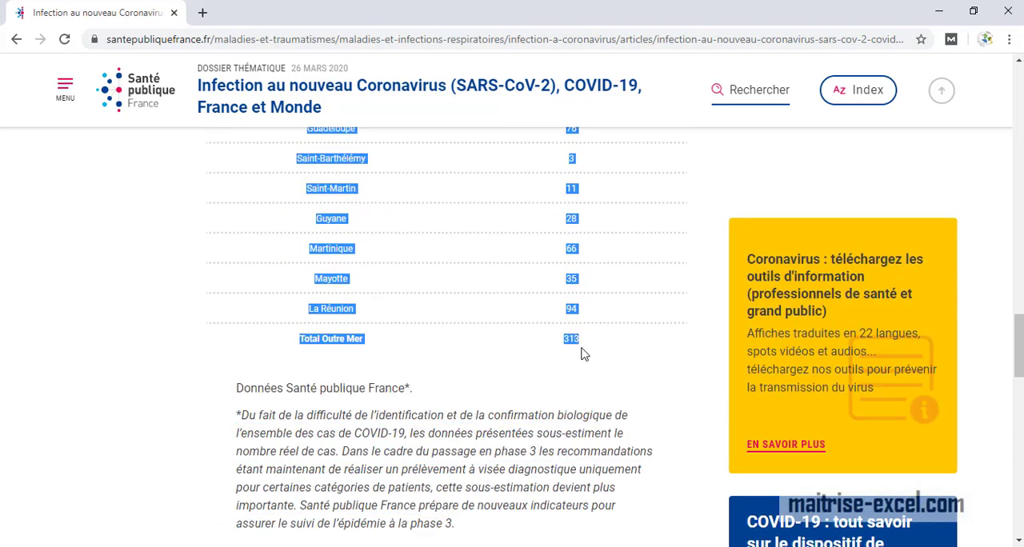
scroll(595, 356, "up", 10)
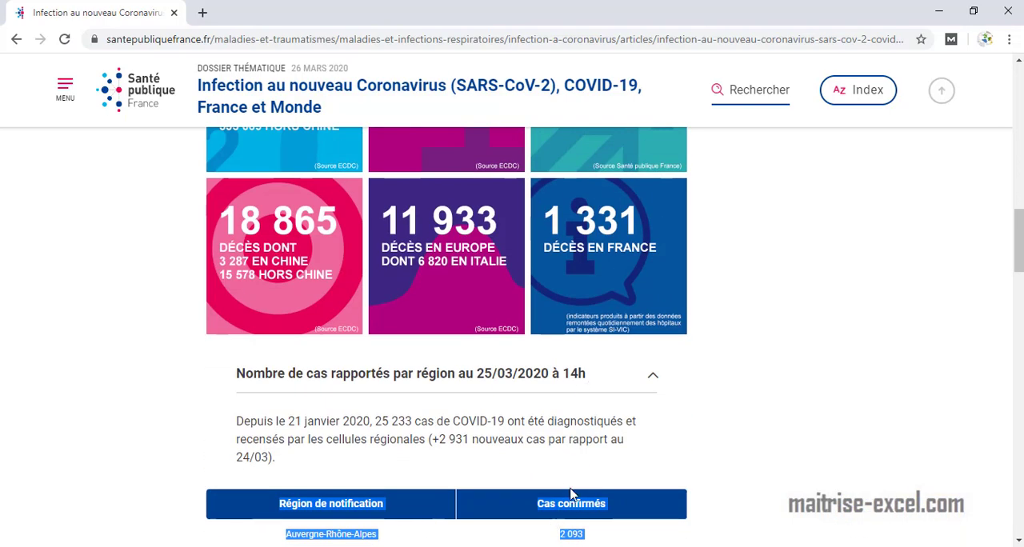
Switch to the Excel workbook and paste the copied table at A1 of a new worksheet placed after the tutoriel sheet.
left_click(507, 546)
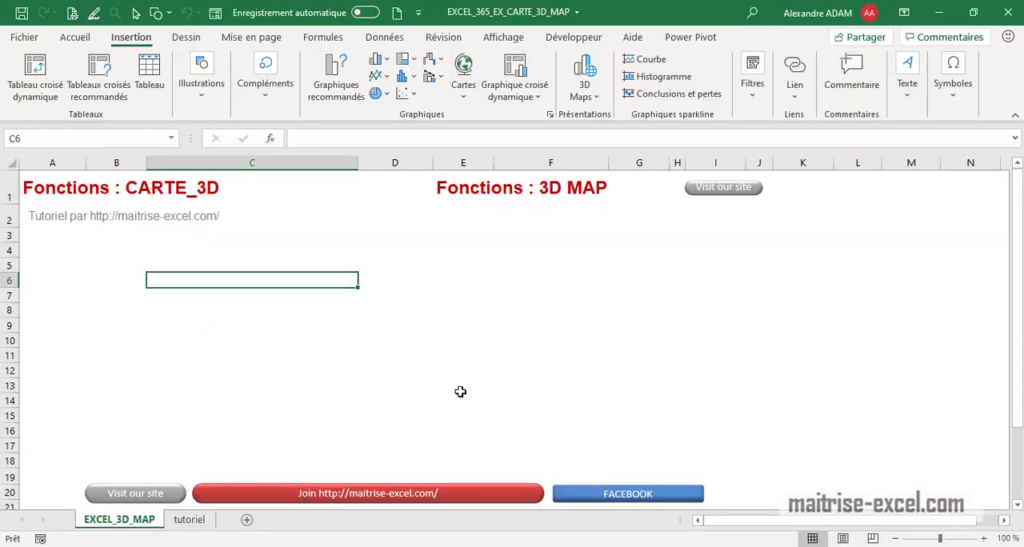
left_click(247, 520)
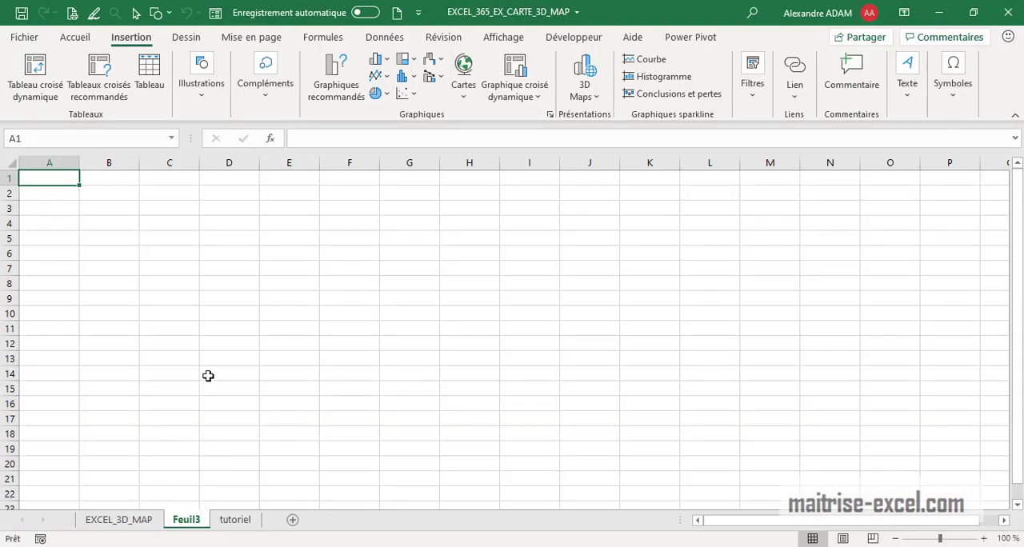
left_click_drag(230, 524, 270, 520)
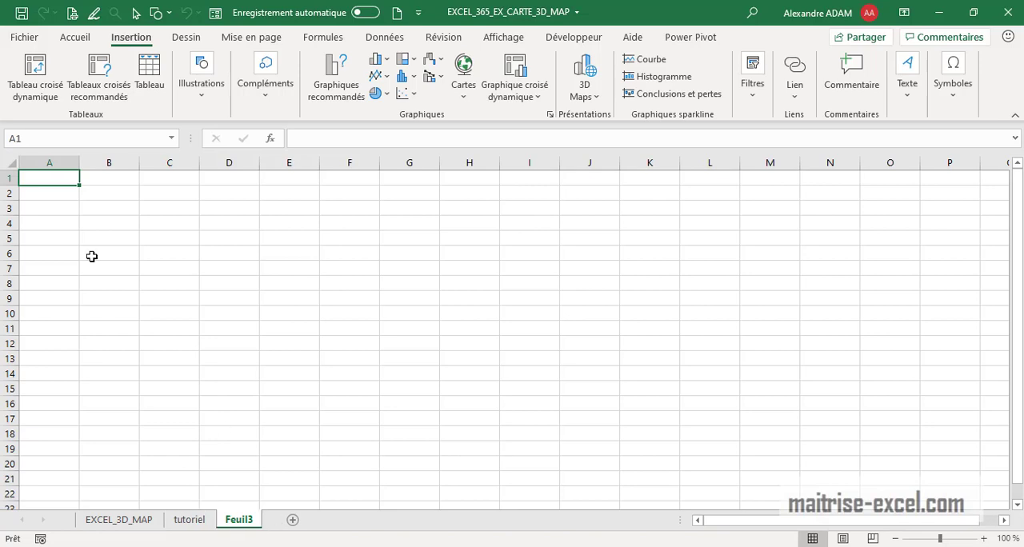
key("ctrl+v")
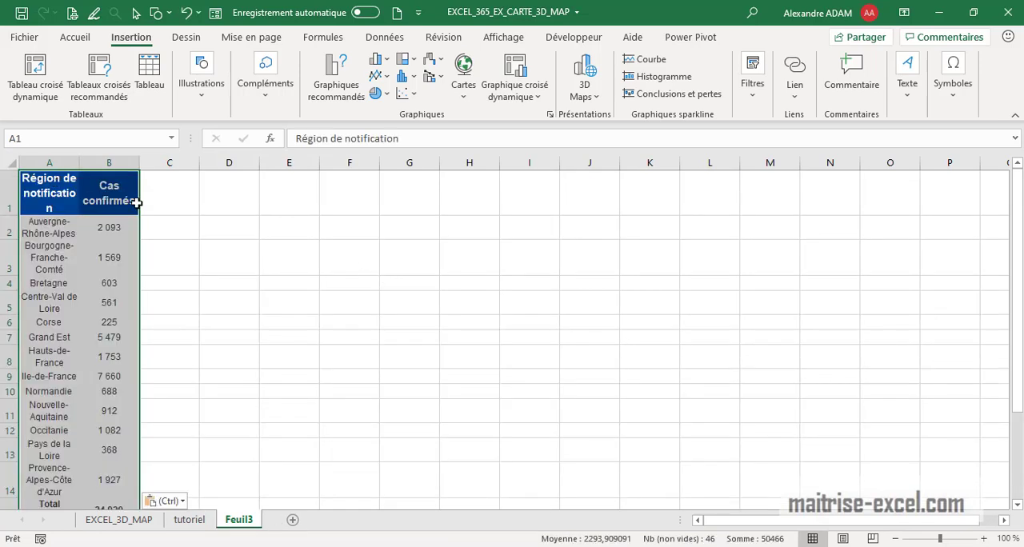
Widen columns A and B so the headers fit on one line and autofit the heights of rows 2 to 23.
double_click(79, 160)
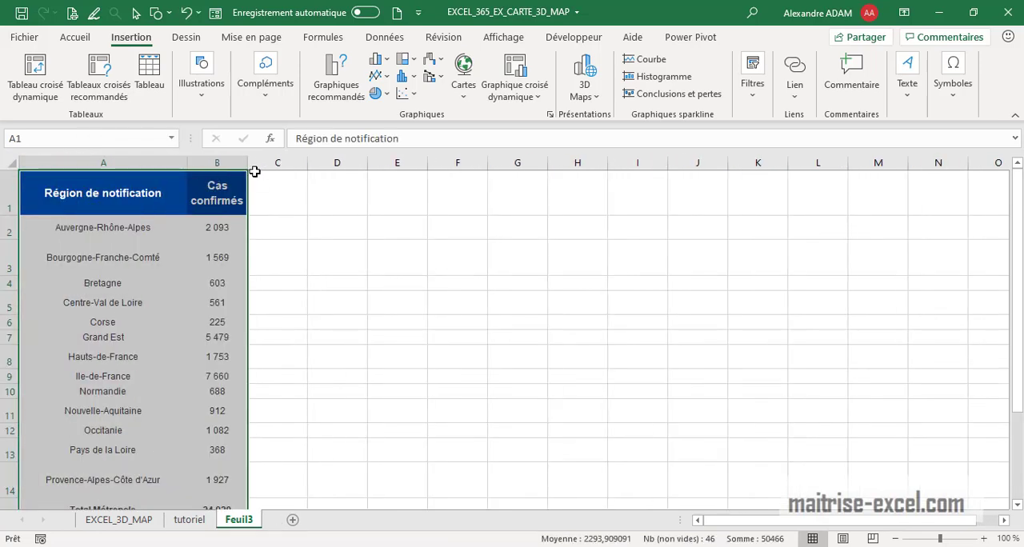
left_click_drag(248, 162, 315, 162)
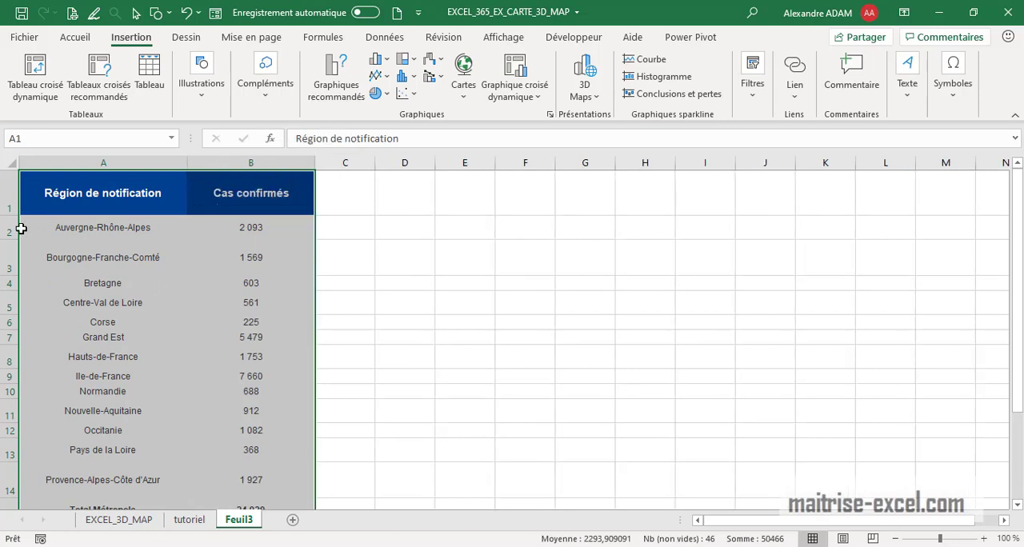
left_click_drag(9, 231, 20, 530)
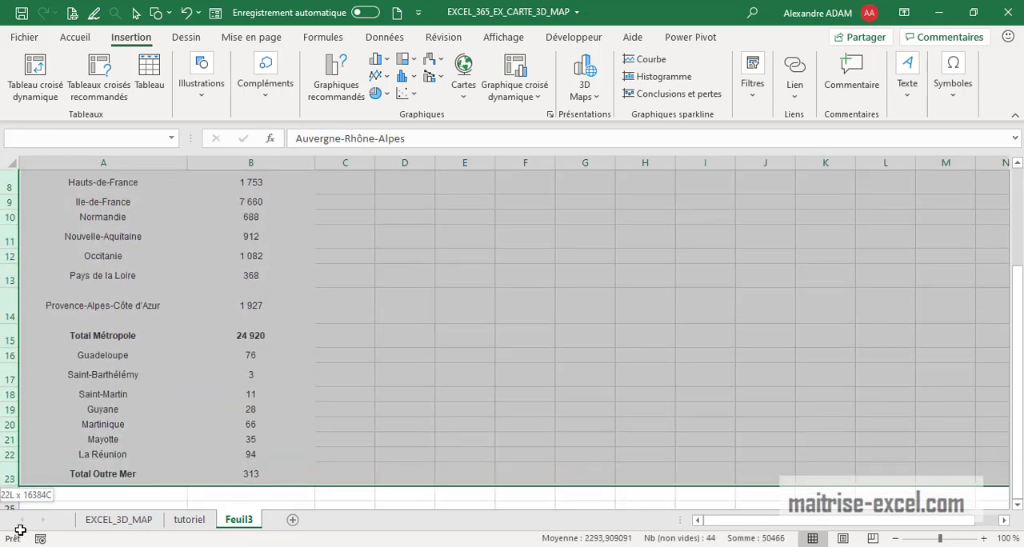
double_click(19, 484)
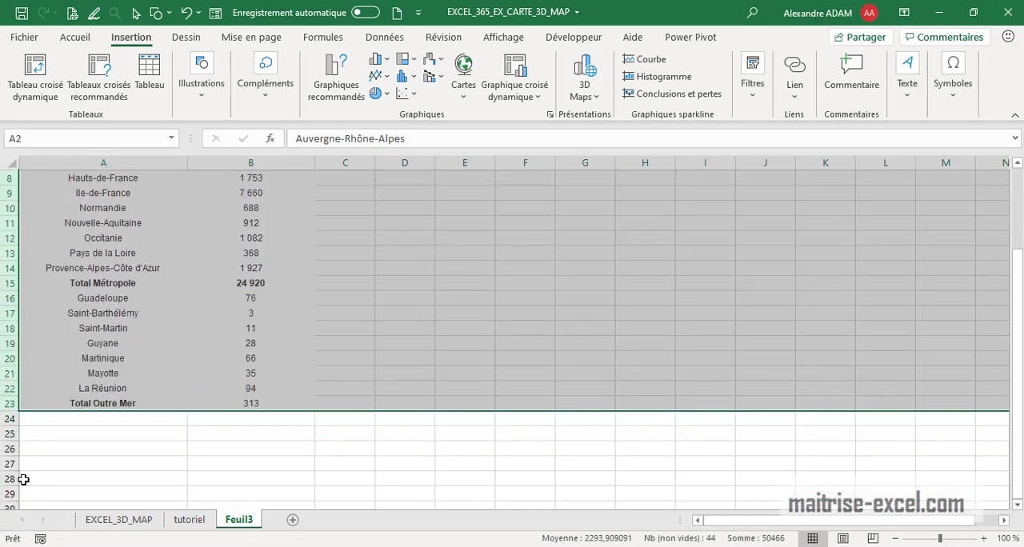
scroll(295, 430, "up", 3)
scroll(309, 373, "down", 3)
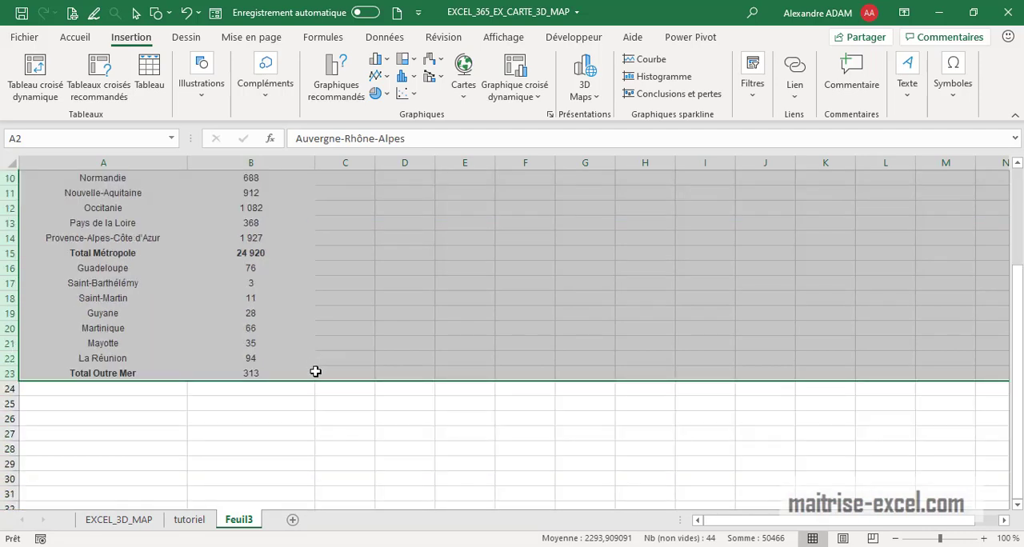
left_click(360, 351)
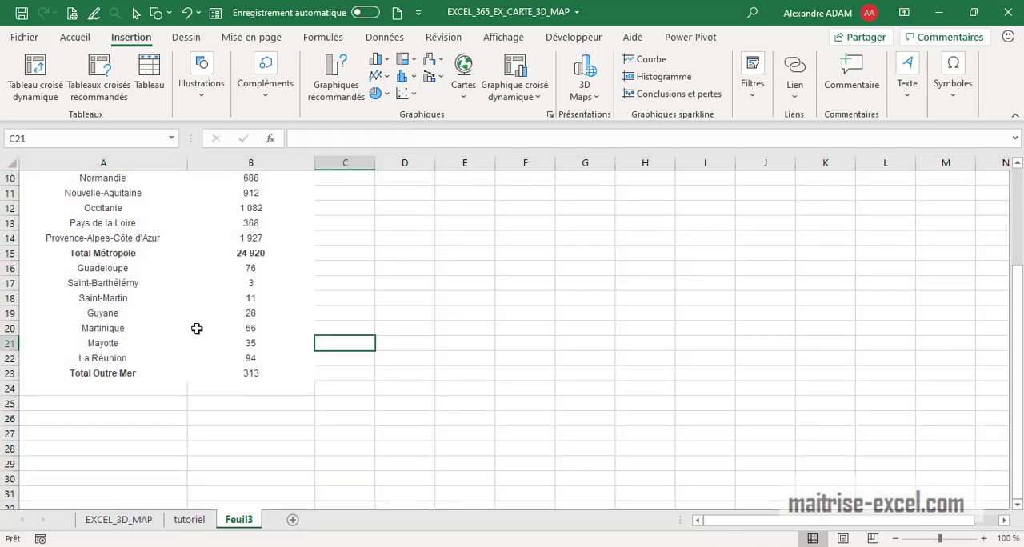
Move the Total Métropole entry to row 29 and the Total Outre Mer entry to row 27, below the region list.
left_click(12, 253)
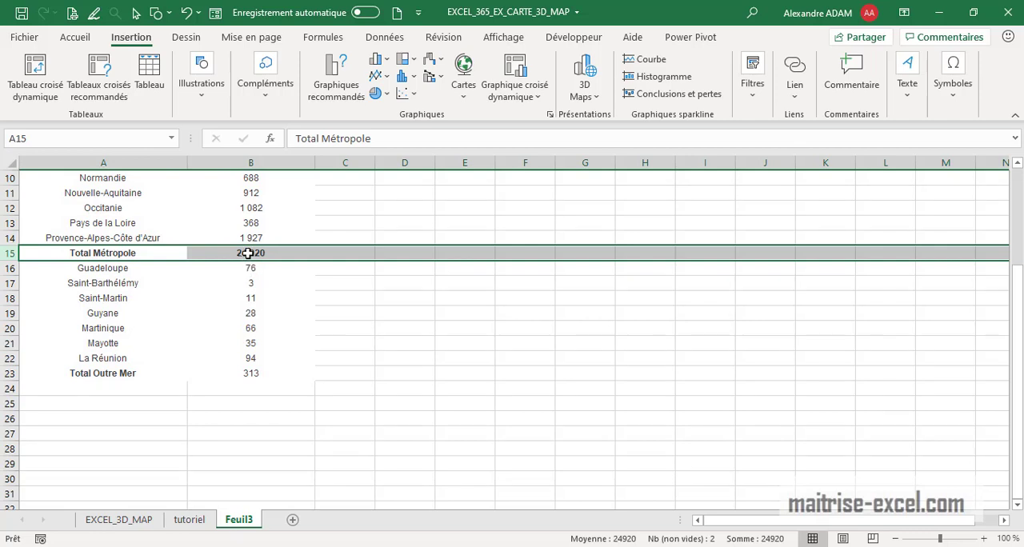
left_click_drag(248, 252, 151, 462)
left_click_drag(239, 374, 96, 441)
left_click(520, 400)
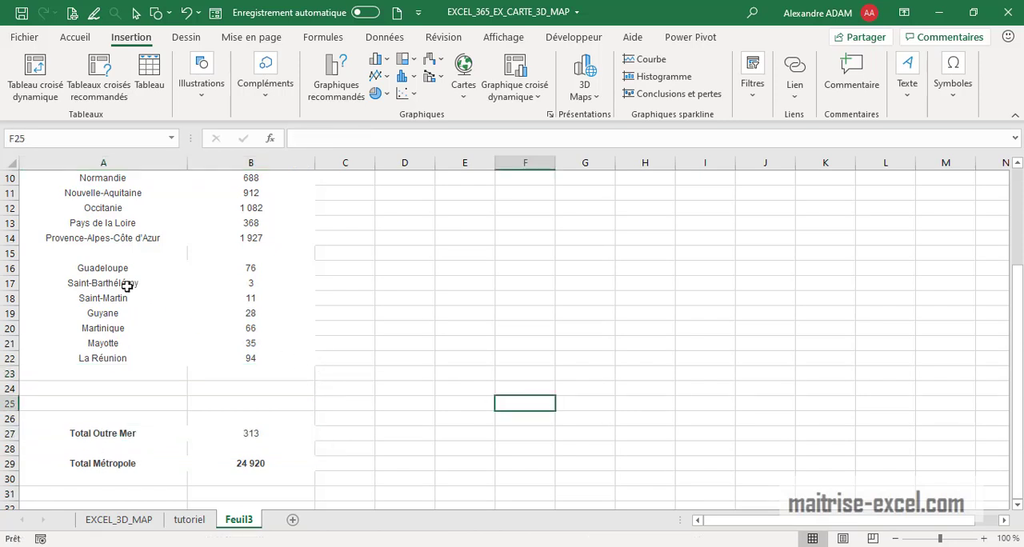
Delete the empty row 15 between Provence-Alpes-Côte d'Azur and Guadeloupe.
left_click(12, 253)
right_click(13, 252)
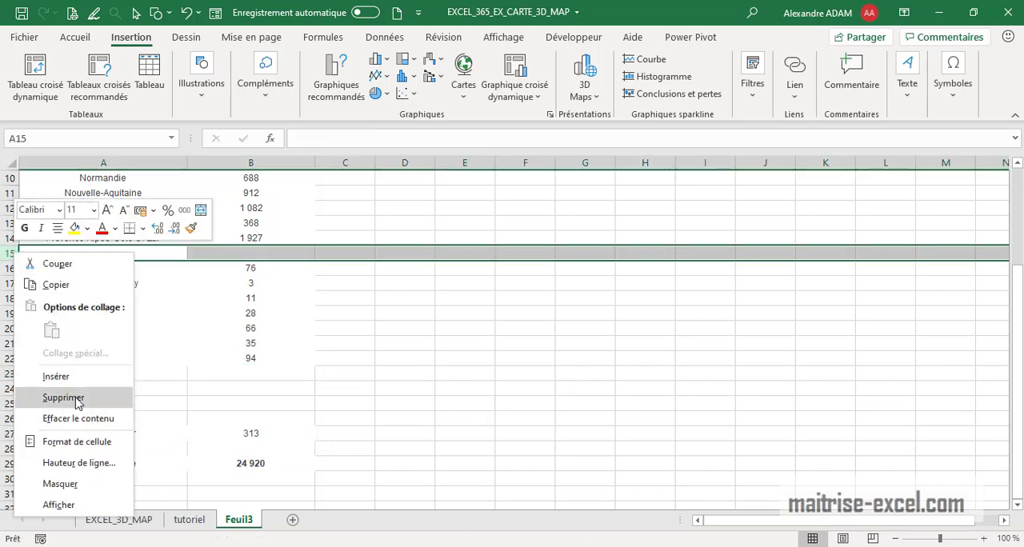
left_click(49, 394)
Convert the range A1:B21 into a table with headers.
left_click(288, 357)
left_click(283, 341)
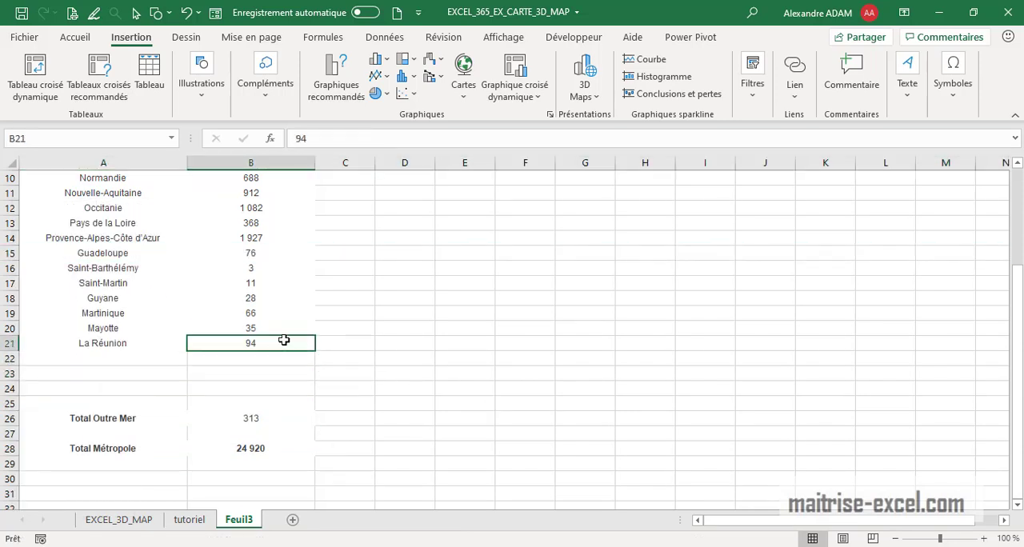
key("ctrl+shift+Home")
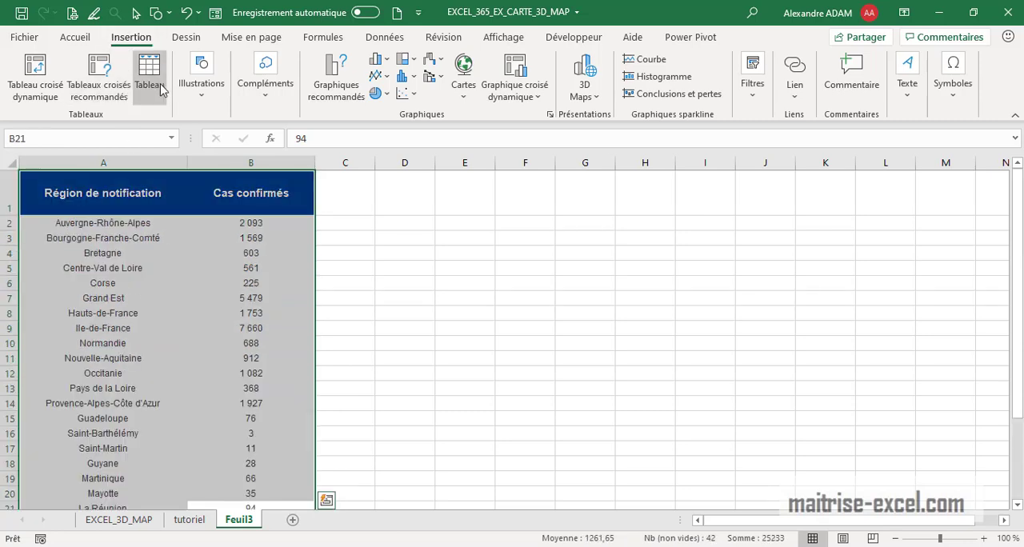
left_click(149, 72)
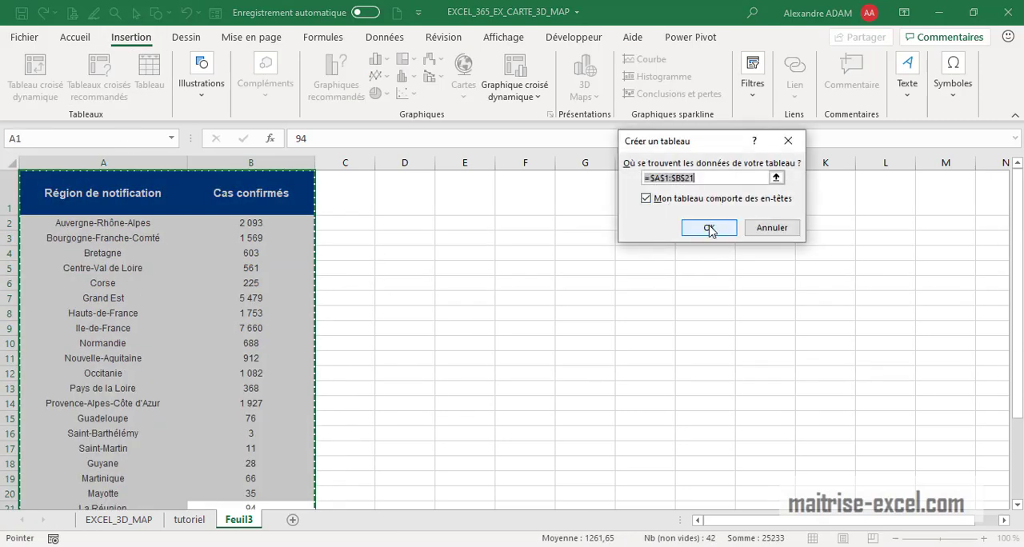
left_click(708, 228)
Delete the empty row between the Total Outre Mer and Total Métropole rows.
scroll(557, 347, "down", 4)
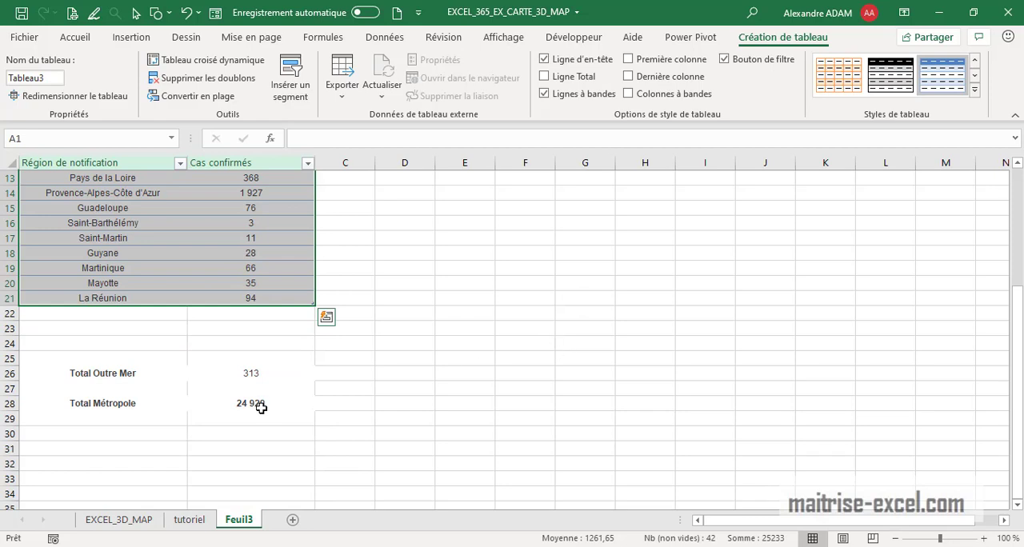
left_click_drag(180, 361, 130, 388)
left_click(524, 449)
left_click(129, 404)
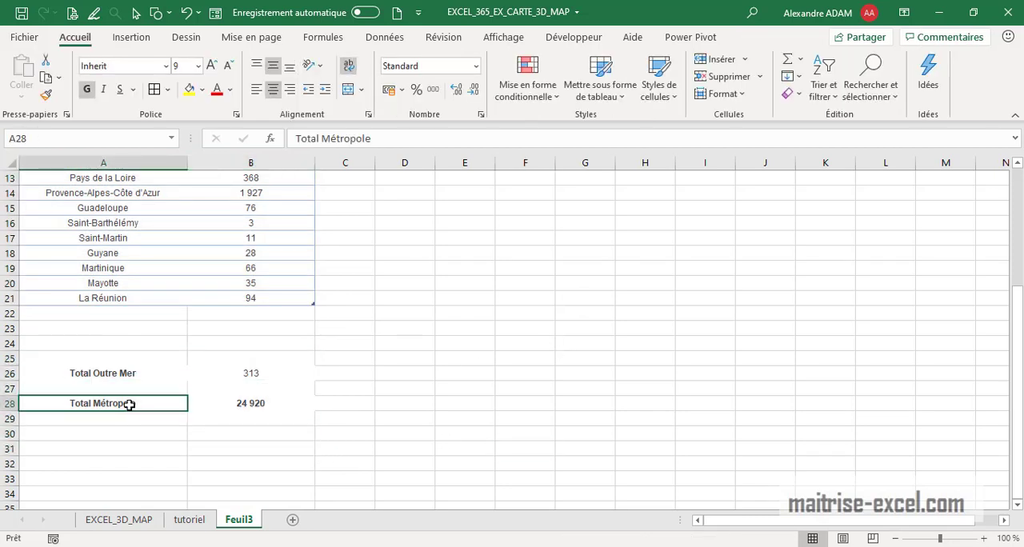
left_click(228, 413)
left_click(182, 399)
left_click(124, 374)
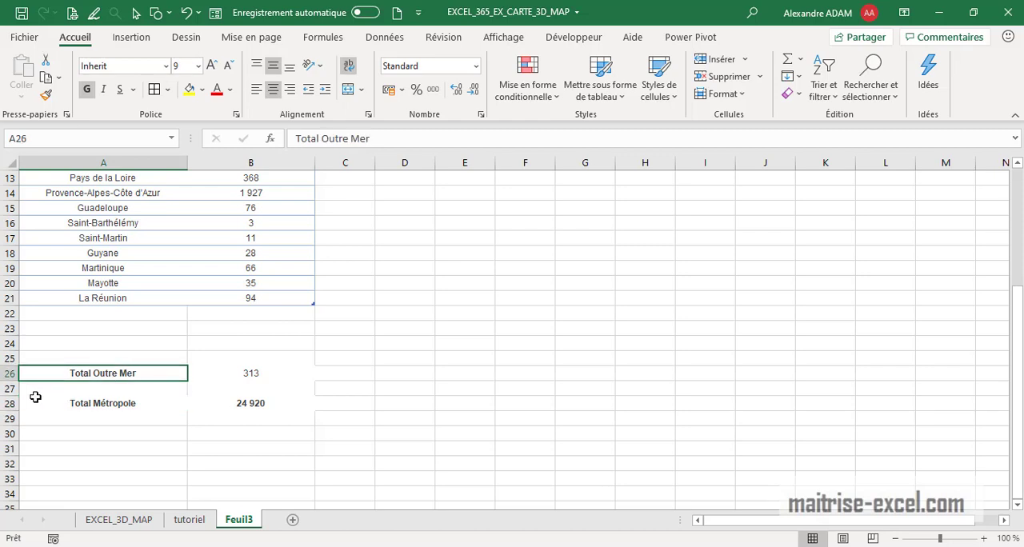
right_click(11, 389)
left_click(56, 276)
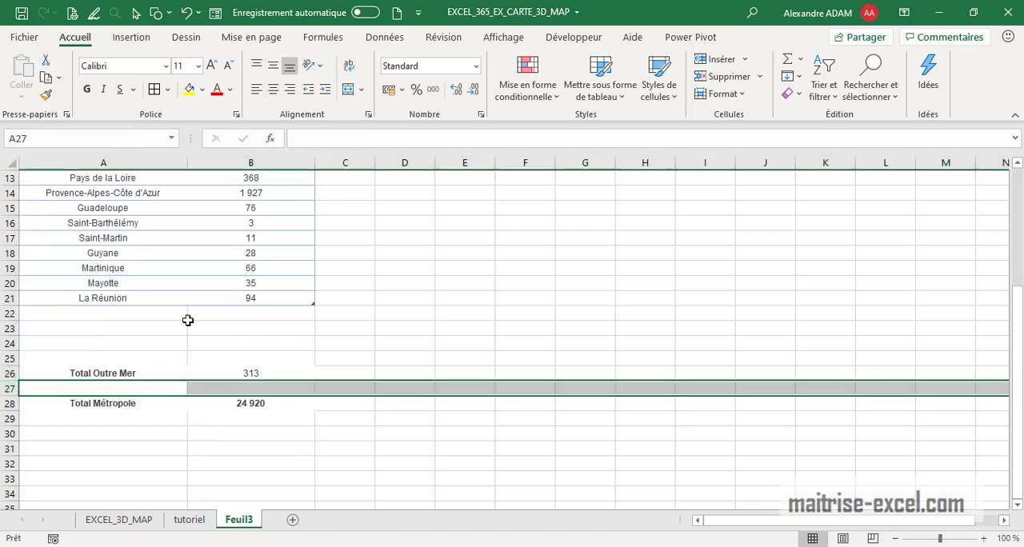
left_click(249, 446)
Apply borders around all cells of the two total rows, A26:B27.
left_click_drag(247, 387, 139, 373)
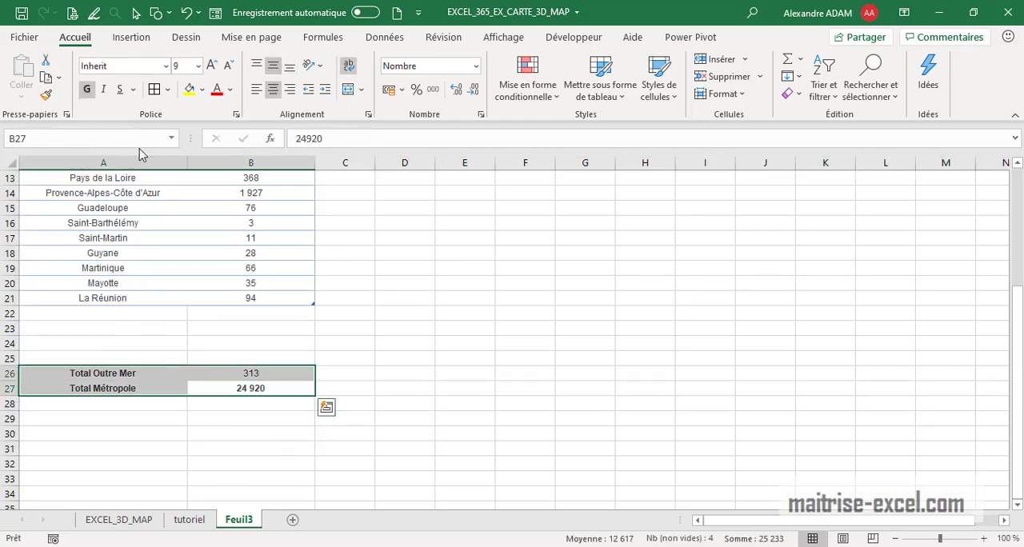
left_click(452, 282)
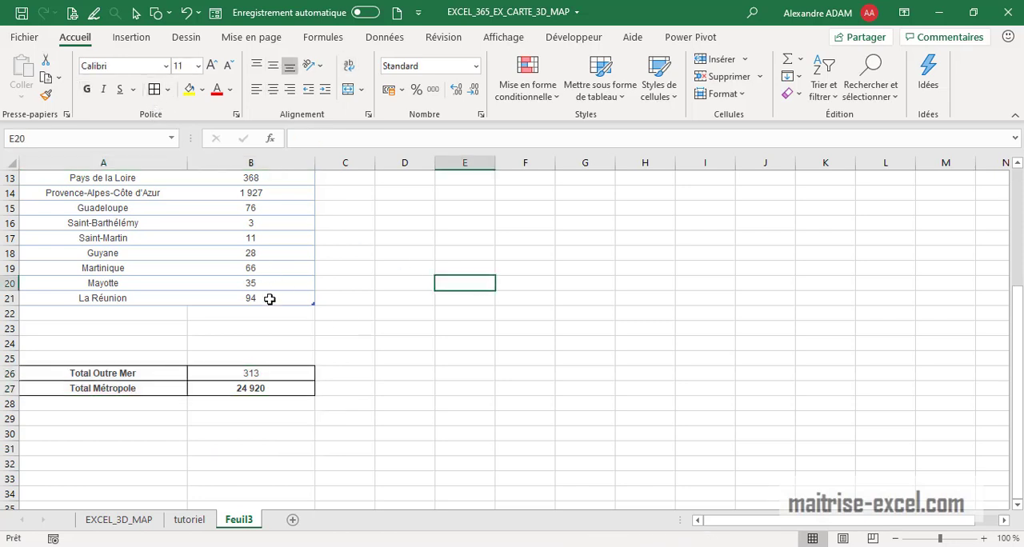
Select the region and case data in A2:B21 and open it in 3D Maps.
left_click_drag(270, 298, 98, 130)
left_click_drag(96, 175, 97, 172)
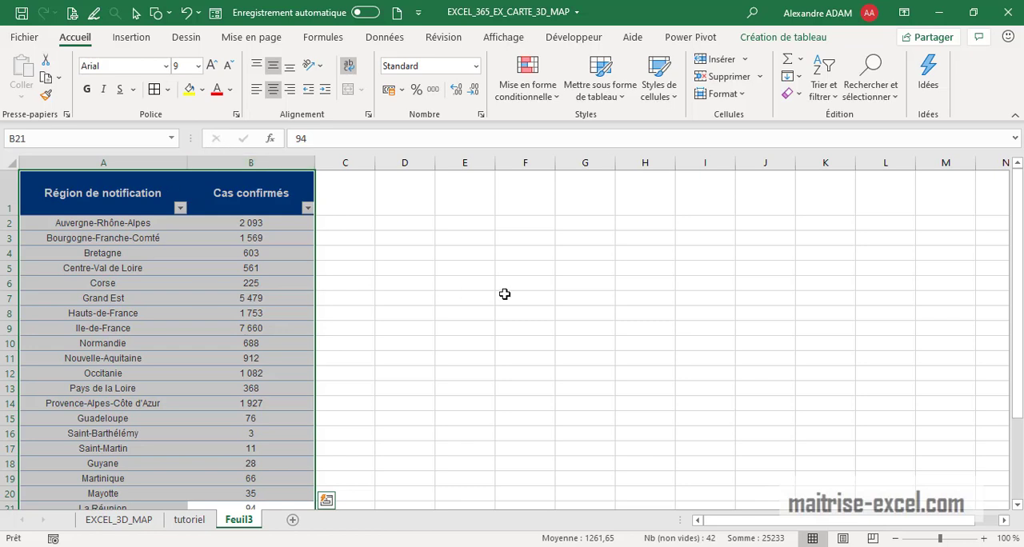
left_click_drag(505, 293, 470, 283)
left_click_drag(107, 222, 281, 462)
scroll(279, 346, "up", 1)
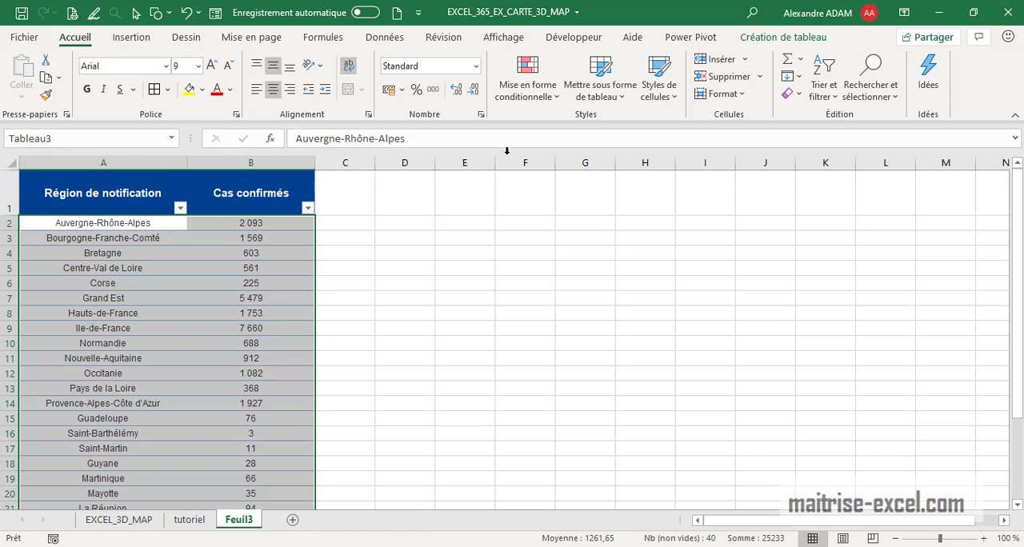
left_click(147, 40)
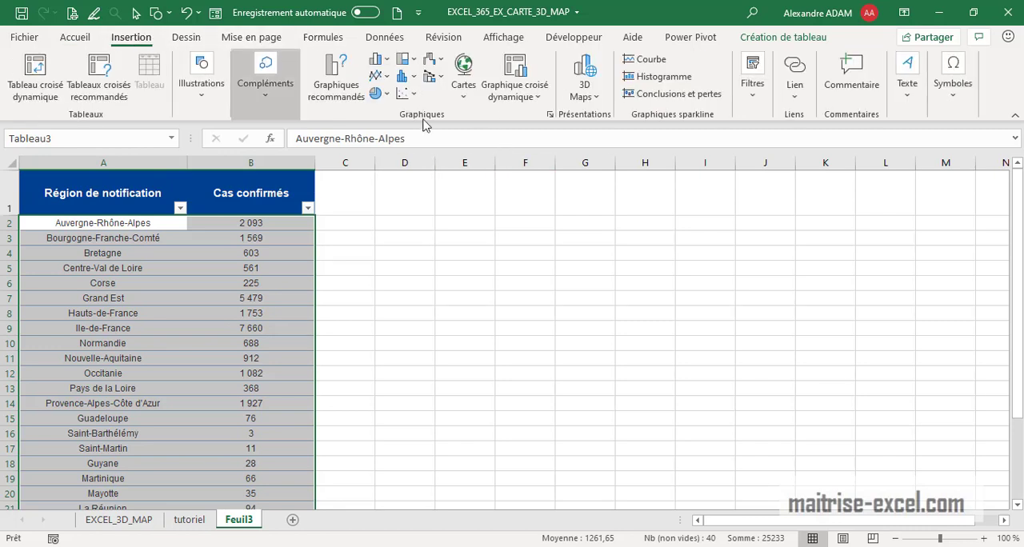
left_click(584, 90)
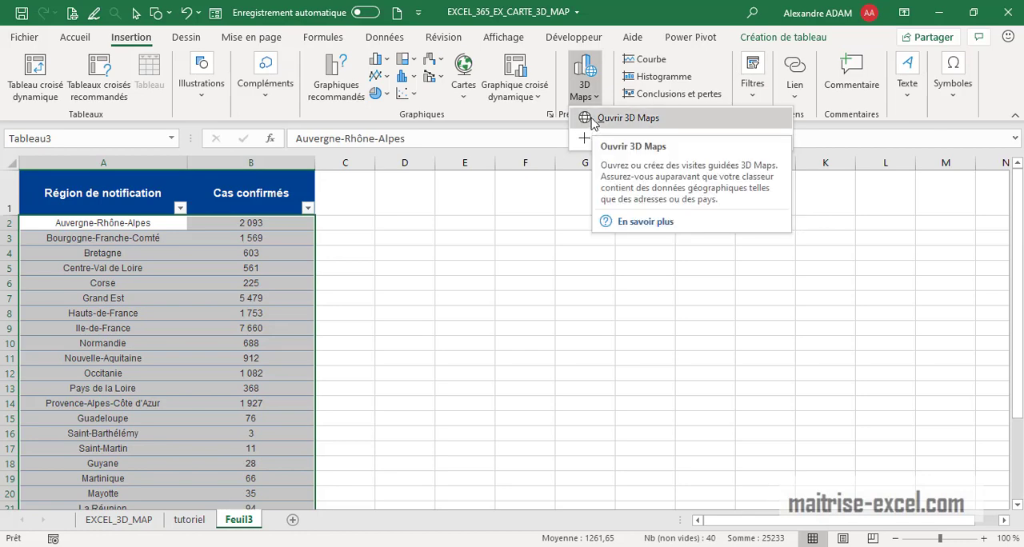
left_click(593, 122)
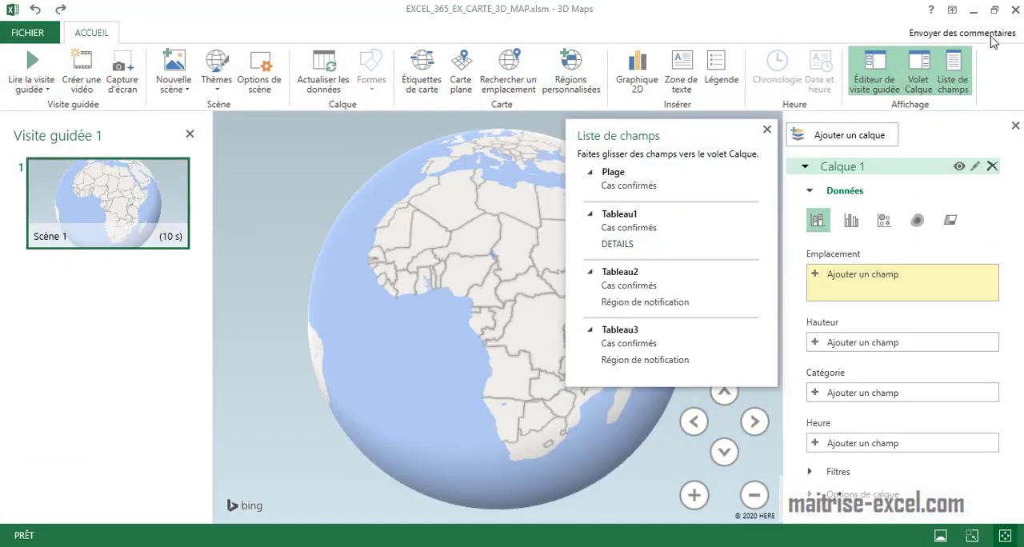
left_click(994, 10)
left_click_drag(686, 124, 699, 37)
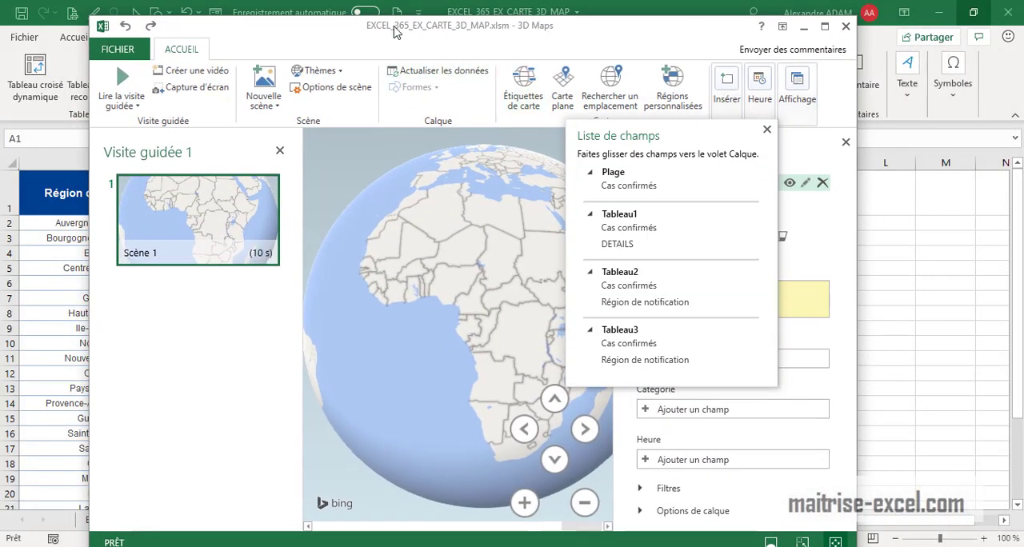
left_click(825, 26)
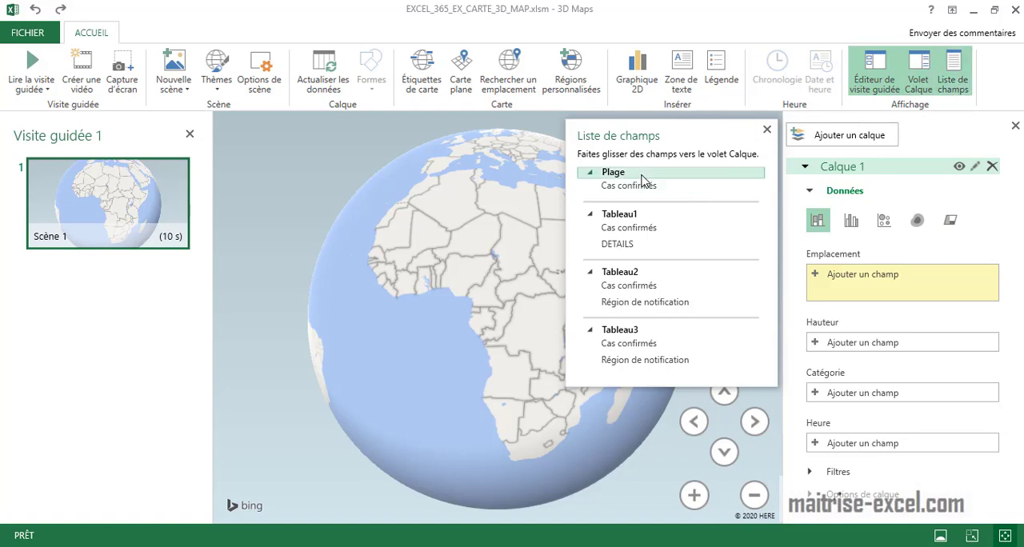
Collapse the Plage, Tableau1 and Tableau2 field groups and add Tableau3's Région de notification as the location of Calque 1.
left_click(591, 173)
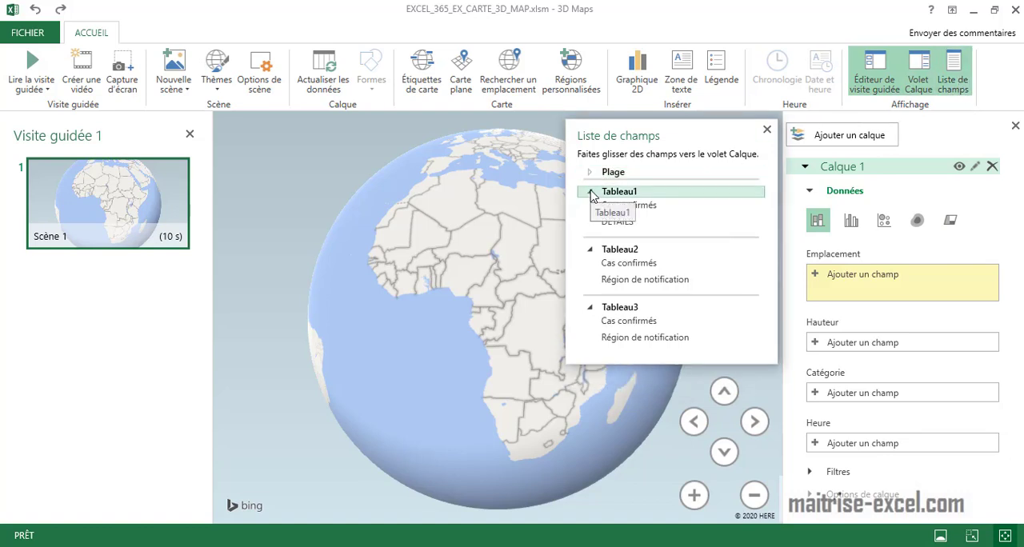
left_click(590, 192)
left_click(591, 210)
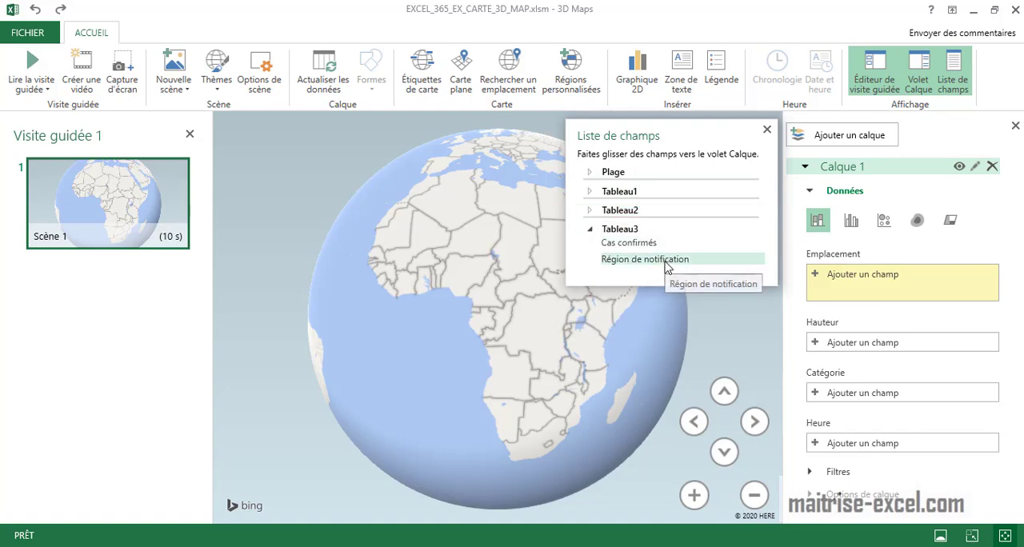
left_click_drag(667, 266, 897, 281)
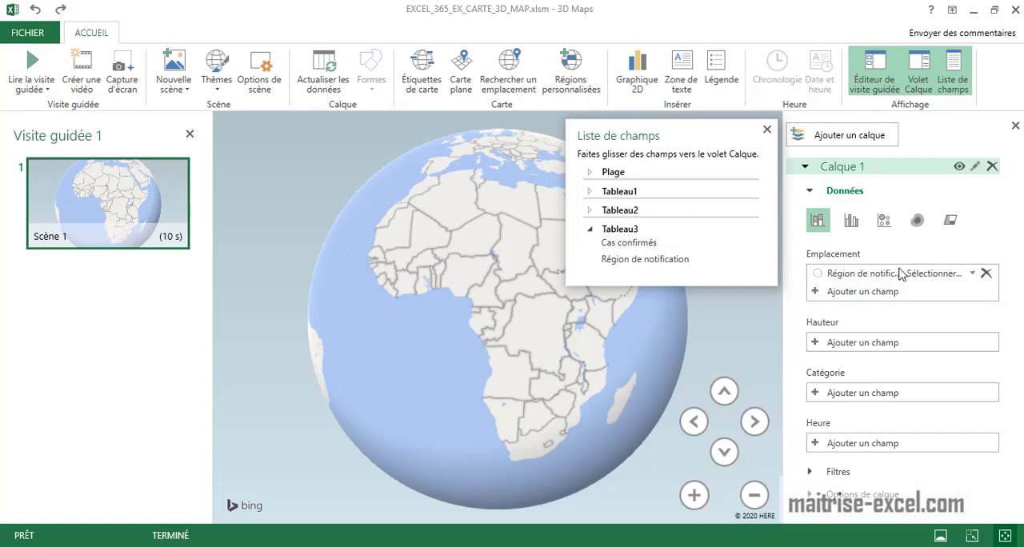
Set the Région de notification location type to Autre and use Cas confirmés as the height of Calque 1.
left_click(973, 274)
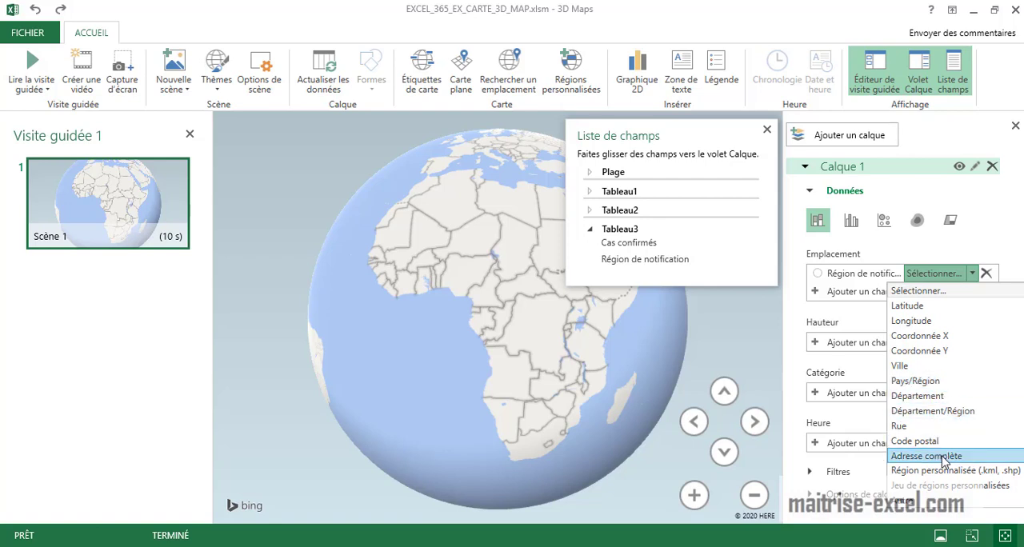
left_click(939, 500)
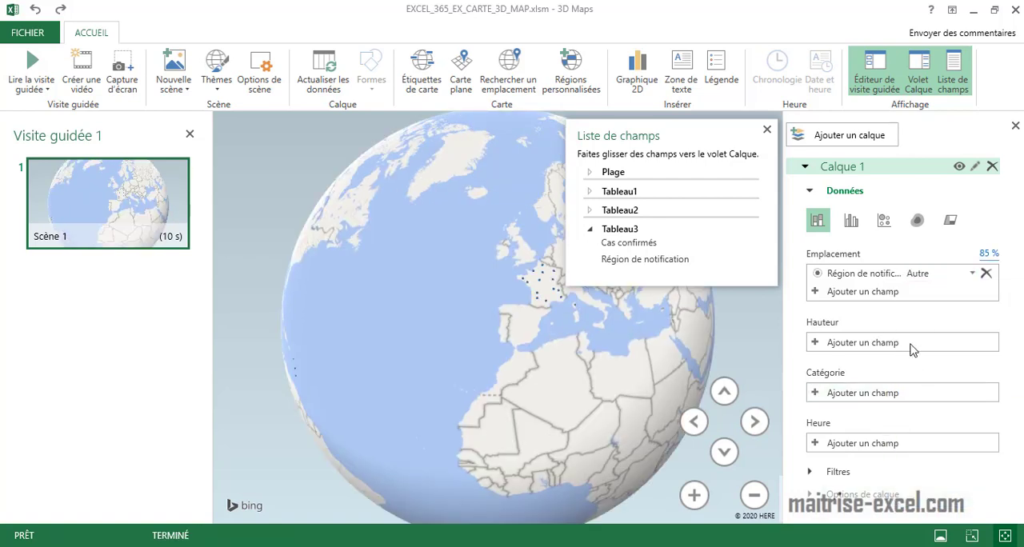
left_click_drag(623, 250, 911, 343)
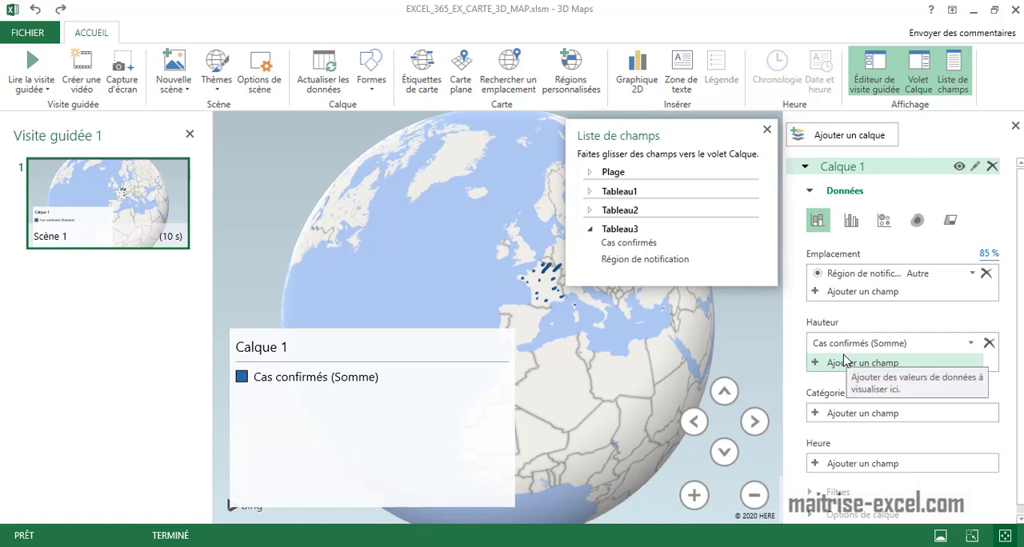
Close the field list and remove the Calque 1 legend from the map.
left_click(427, 377)
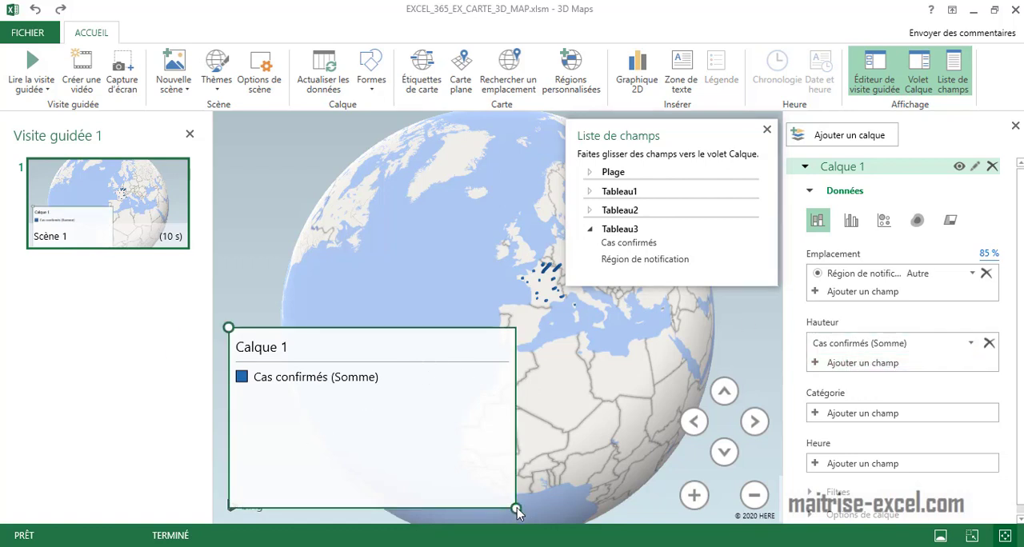
left_click_drag(517, 512, 439, 406)
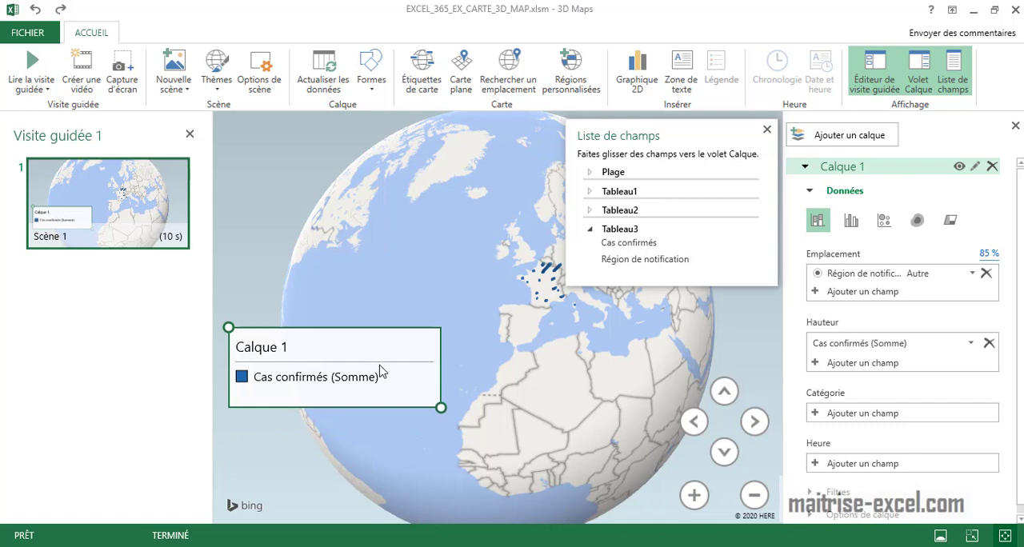
left_click(770, 132)
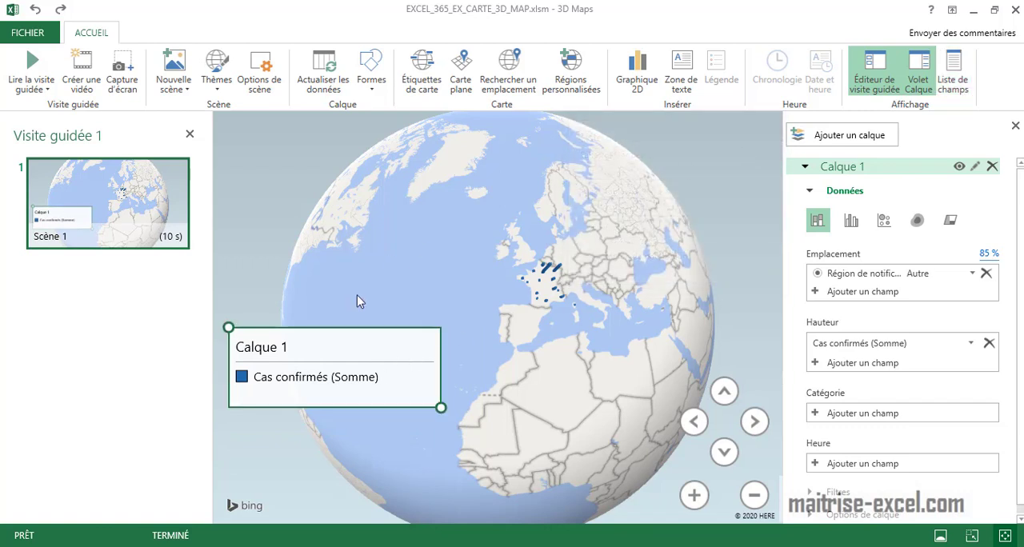
right_click(263, 339)
left_click(354, 429)
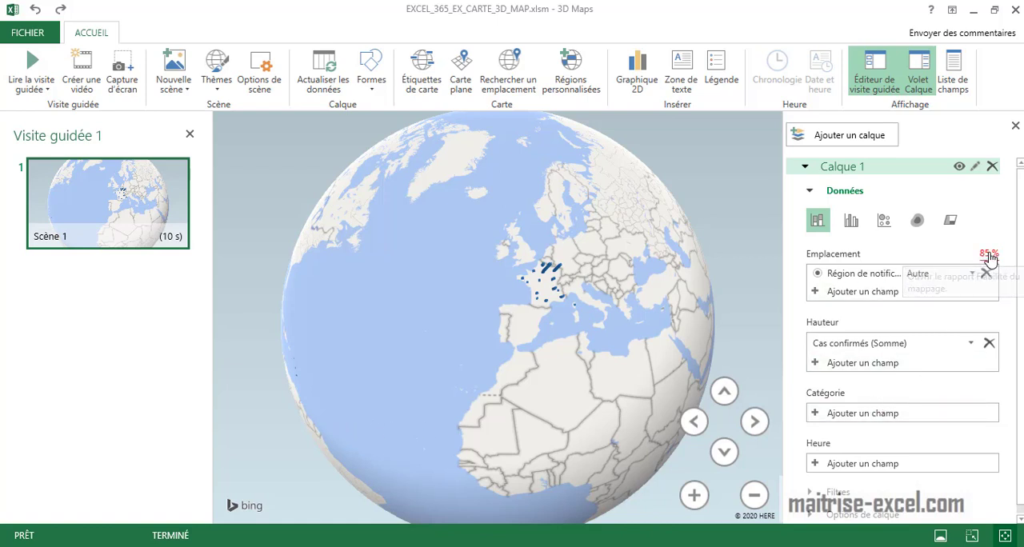
Review the mapping confidence report for Calque 1's locations, close it and hide the field list.
left_click(988, 255)
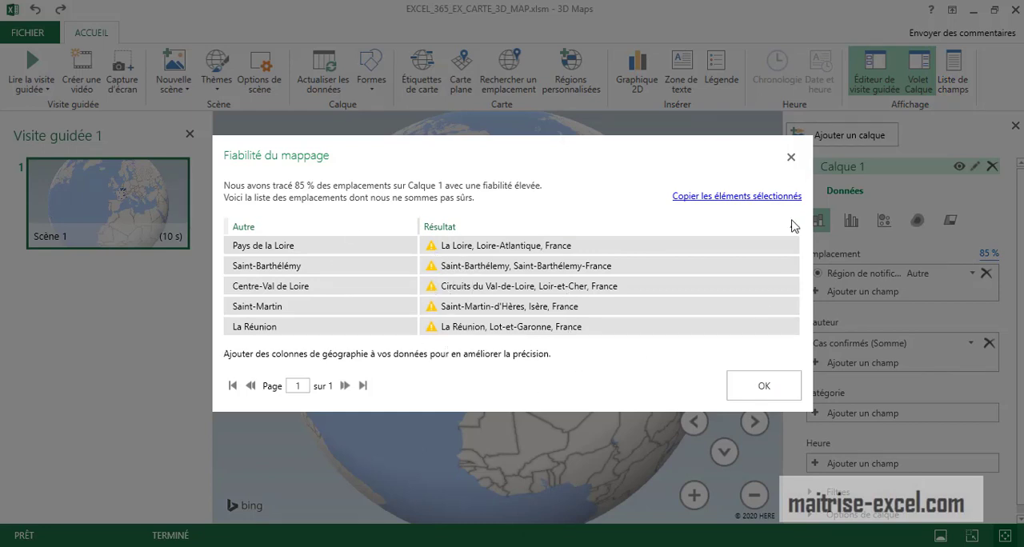
left_click(790, 157)
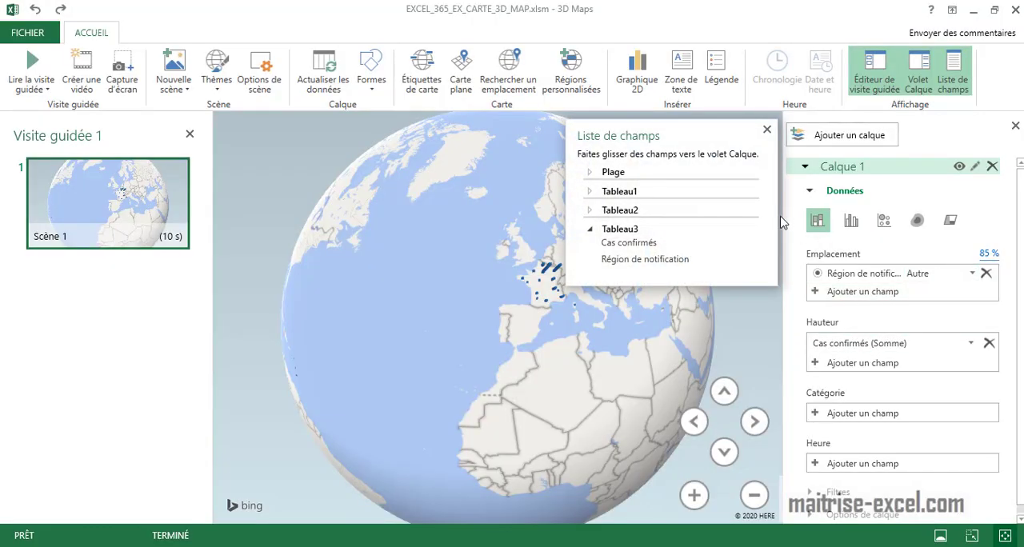
left_click(590, 231)
left_click(766, 128)
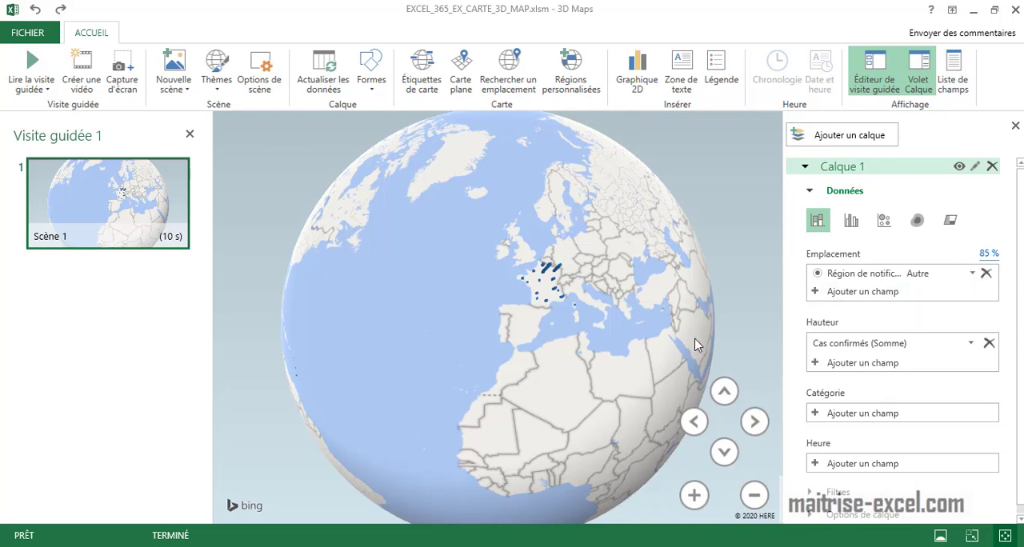
Try the clustered column, bubble, heat map and region visualisations on Calque 1 over France.
left_click_drag(667, 339, 607, 328)
scroll(608, 328, "up", 5)
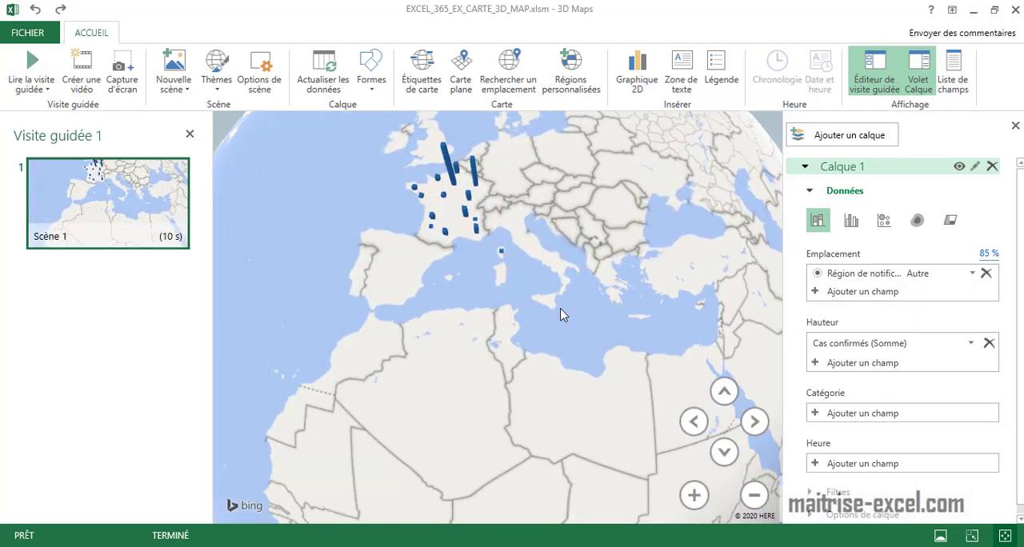
scroll(570, 364, "up", 5)
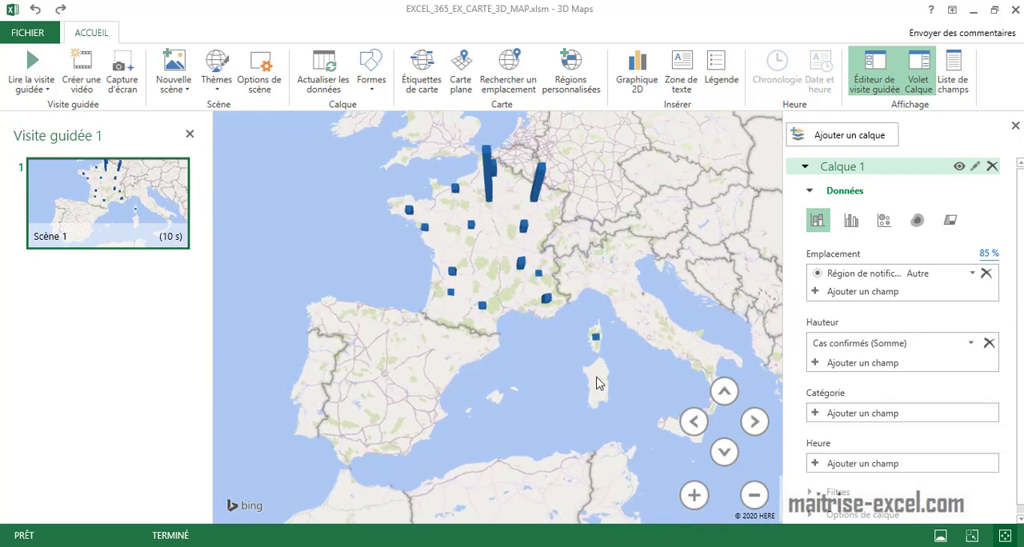
left_click_drag(600, 305, 631, 310)
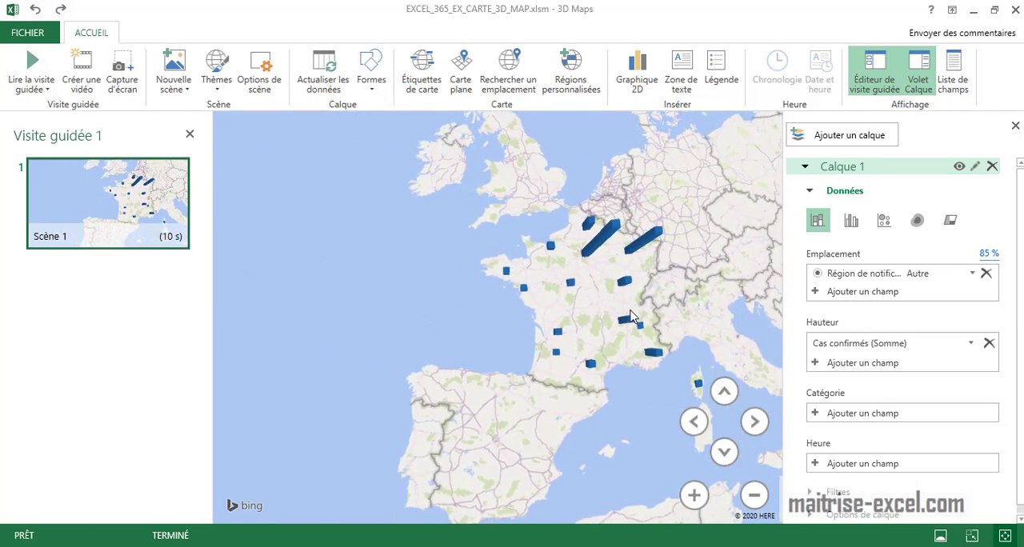
left_click(850, 224)
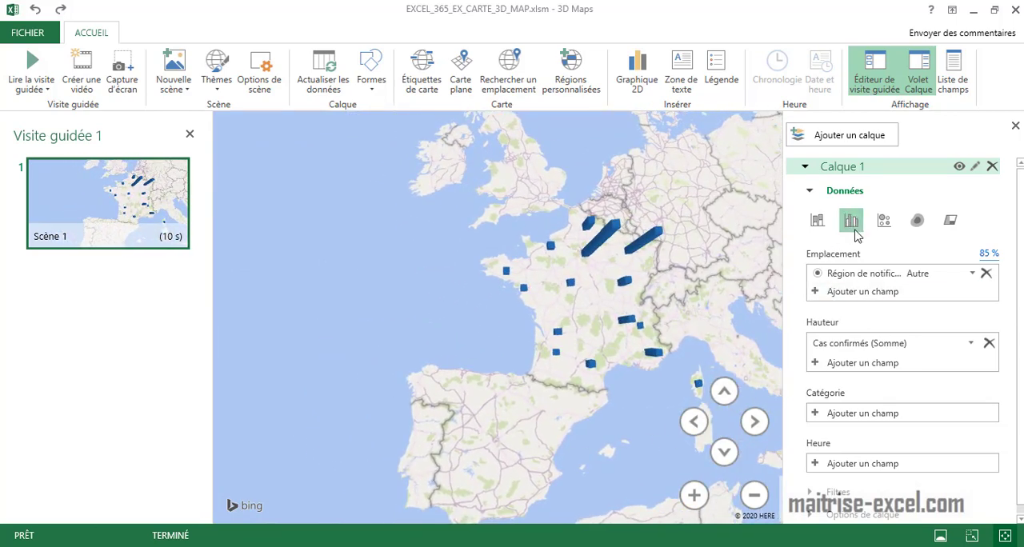
left_click(884, 224)
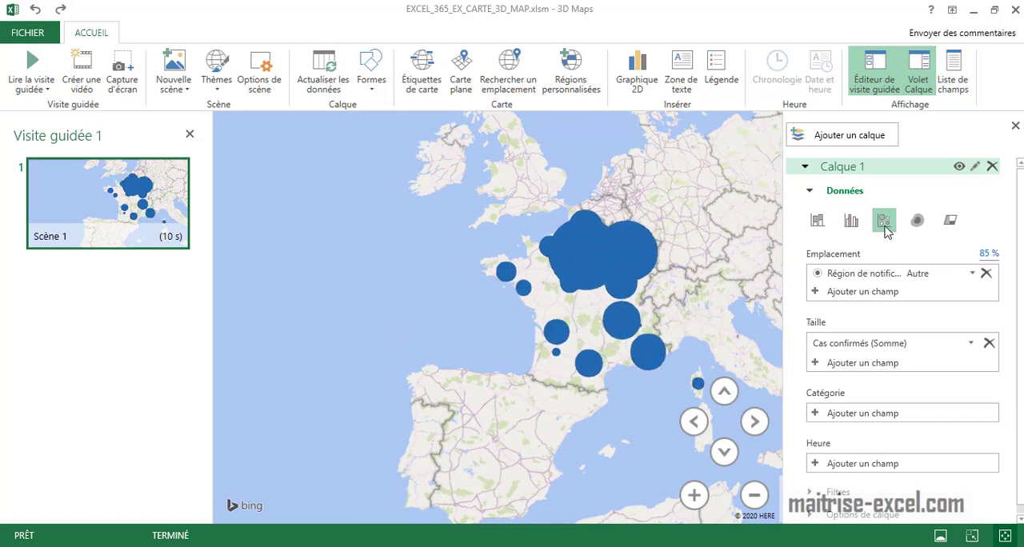
left_click(916, 221)
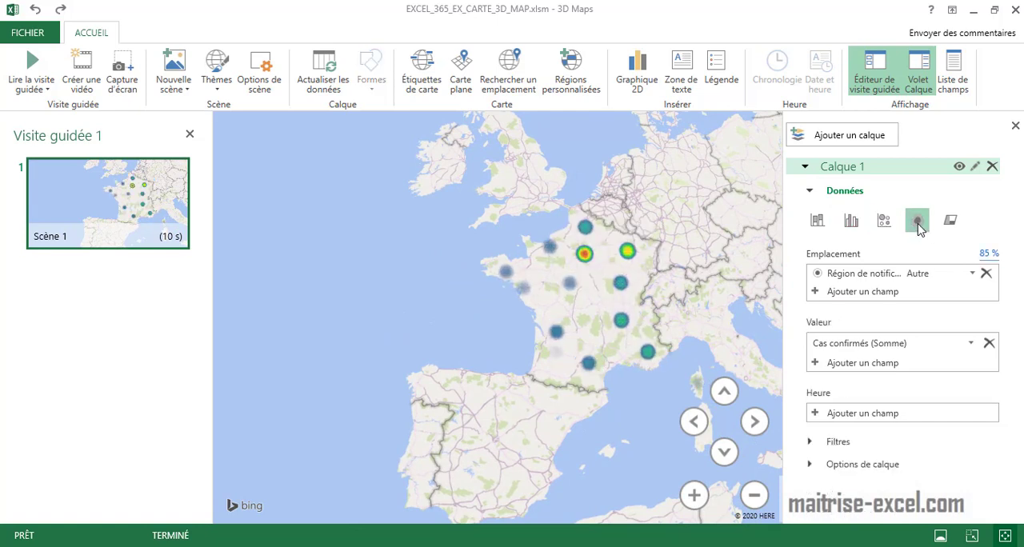
left_click(950, 222)
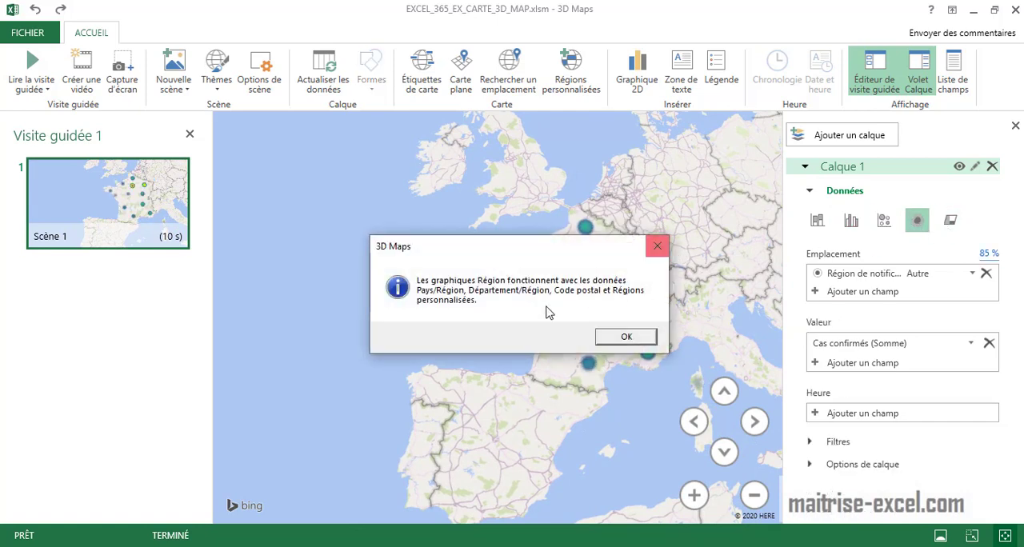
left_click(626, 336)
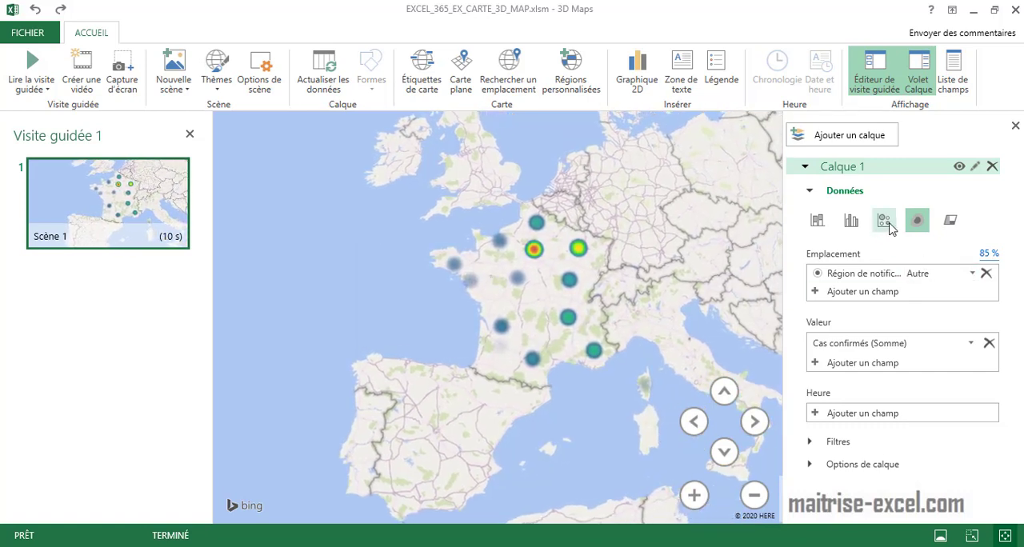
Display Calque 1 as bubbles and set their size to 29% and thickness to about 417% in the layer options.
left_click(884, 221)
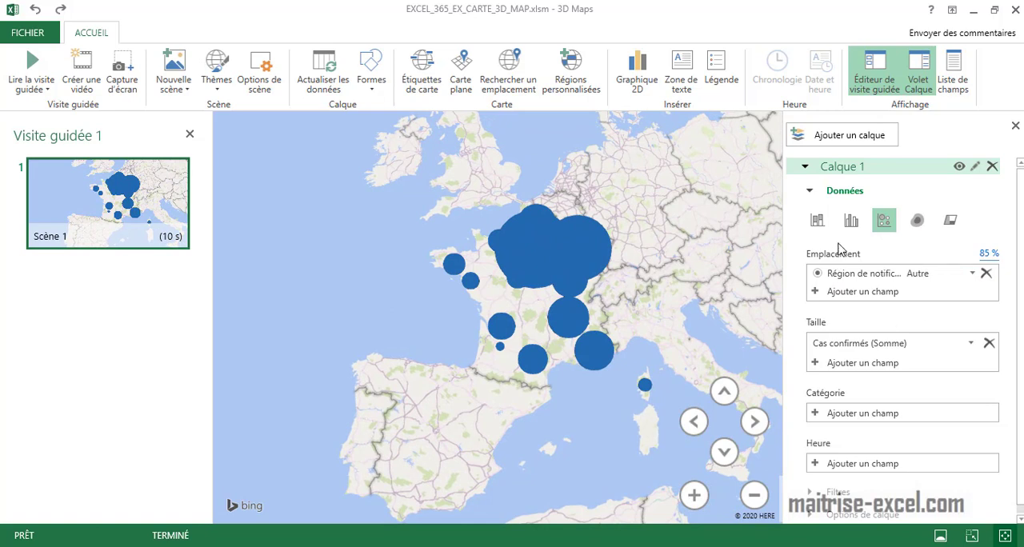
left_click(810, 194)
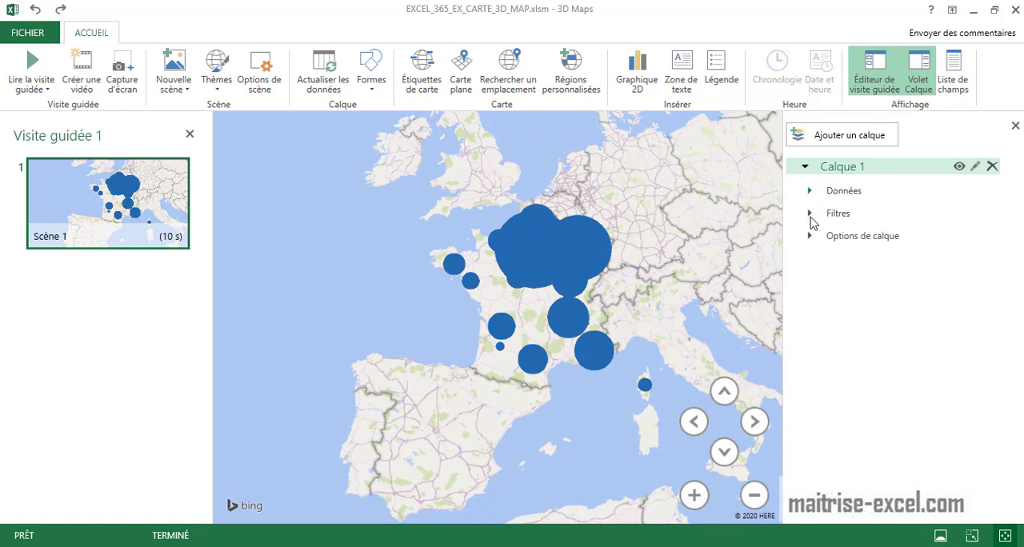
left_click(810, 213)
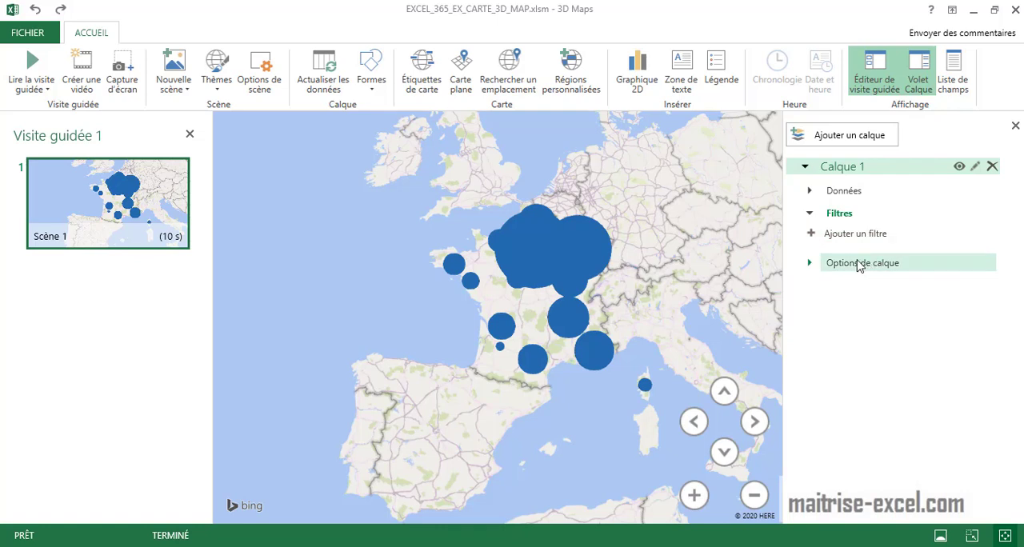
left_click(809, 267)
left_click_drag(840, 255, 822, 255)
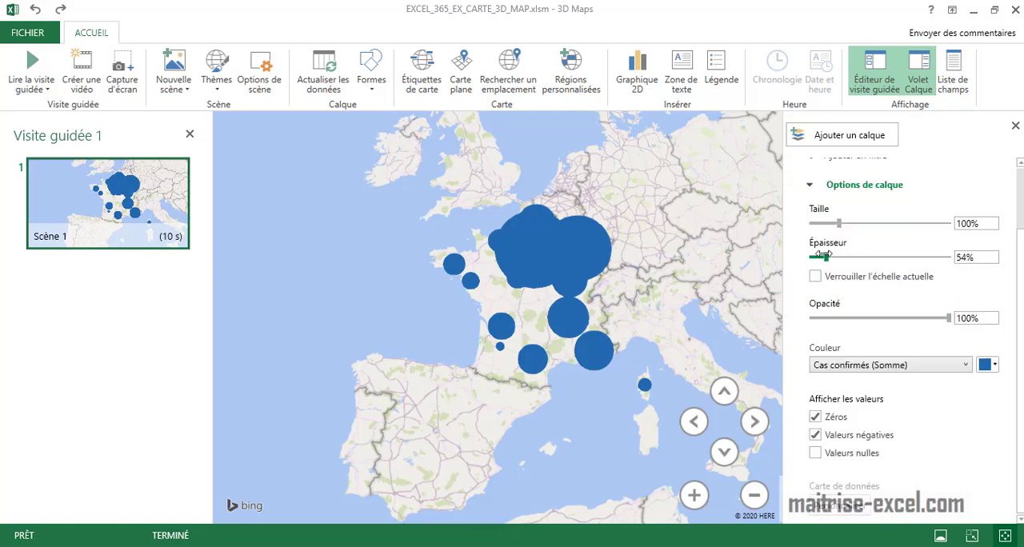
left_click_drag(836, 220, 817, 222)
left_click_drag(815, 258, 925, 257)
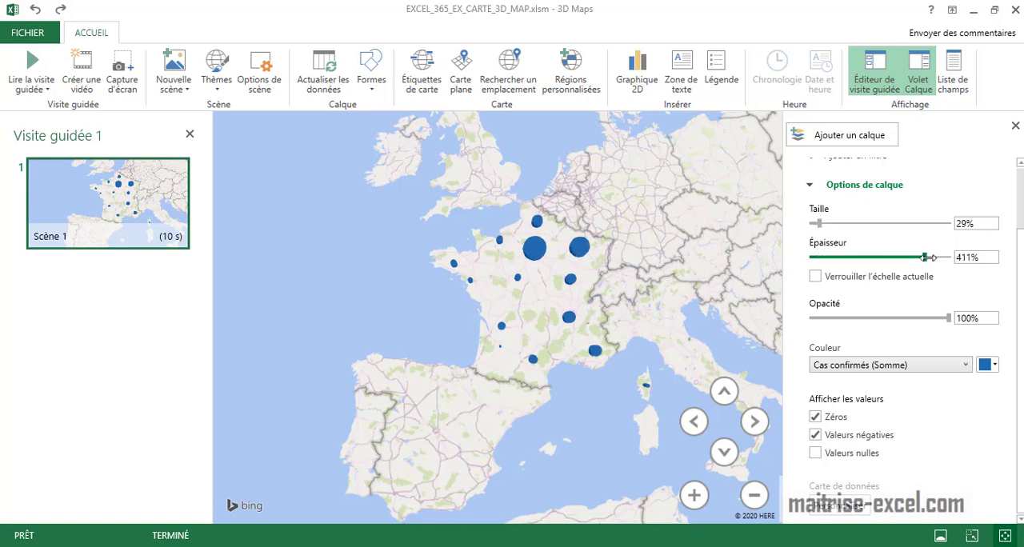
Reduce the bubble thickness to 45% and set the bubble size to 48%.
left_click(724, 452)
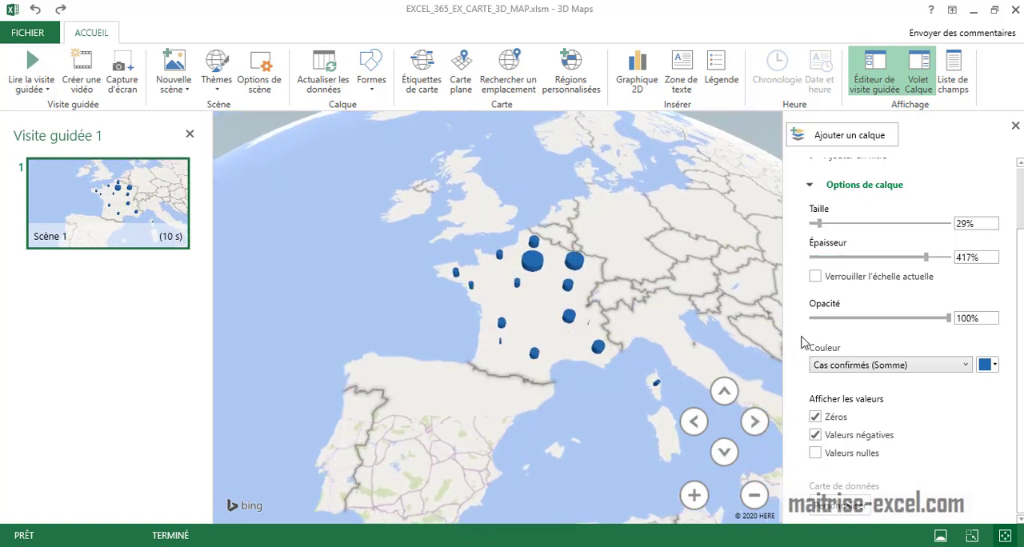
left_click_drag(925, 256, 825, 258)
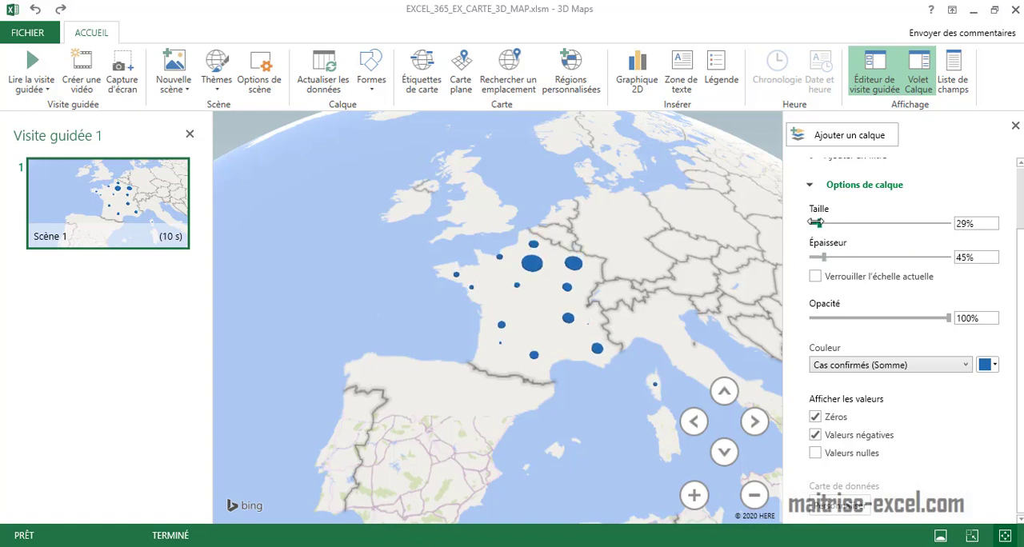
mouse_move(815, 222)
left_mouse_down()
mouse_move(833, 223)
mouse_move(818, 223)
left_mouse_up()
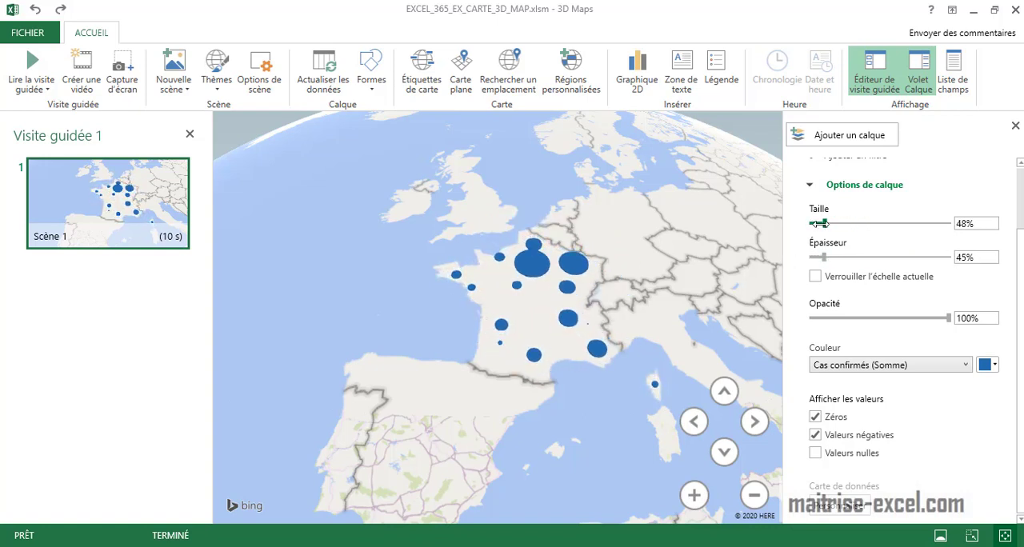
Colour the Cas confirmés (Somme) bubbles red and exclude zeros and negative values from the display.
left_click(993, 367)
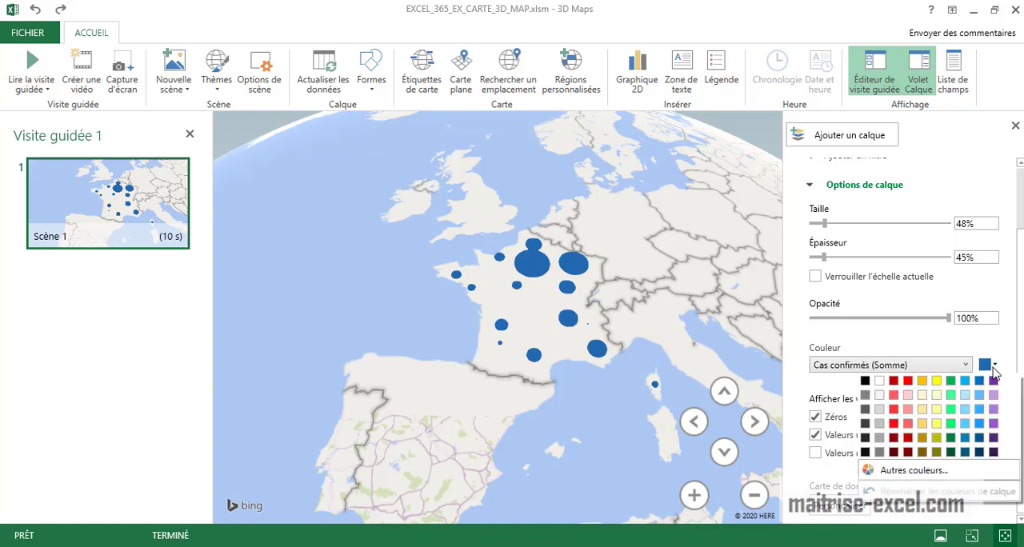
left_click(907, 381)
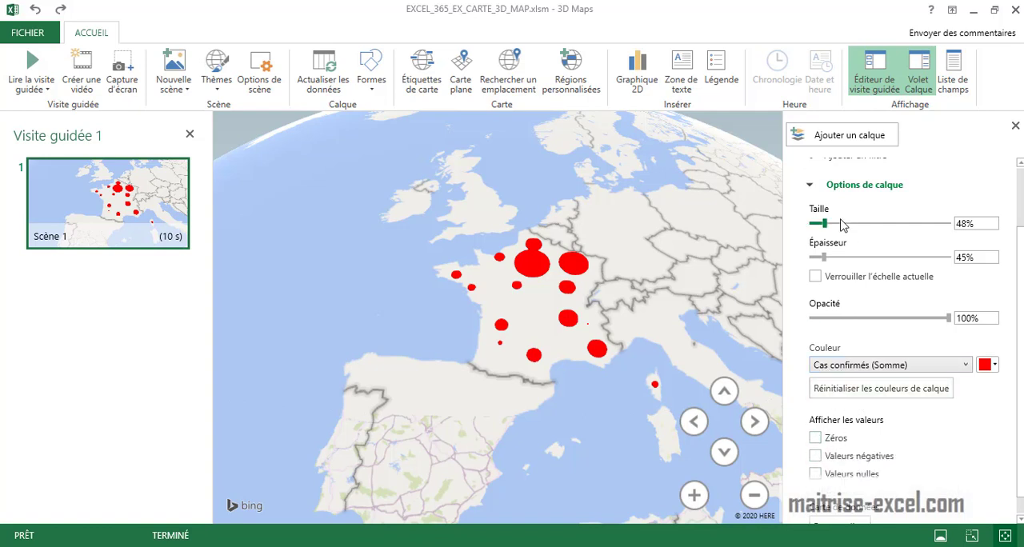
left_click(809, 188)
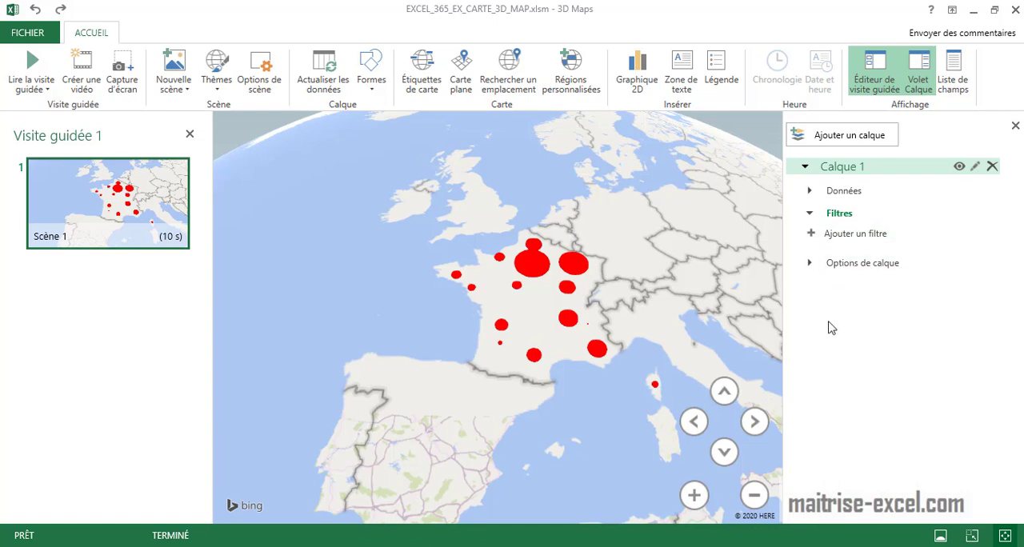
left_click(810, 263)
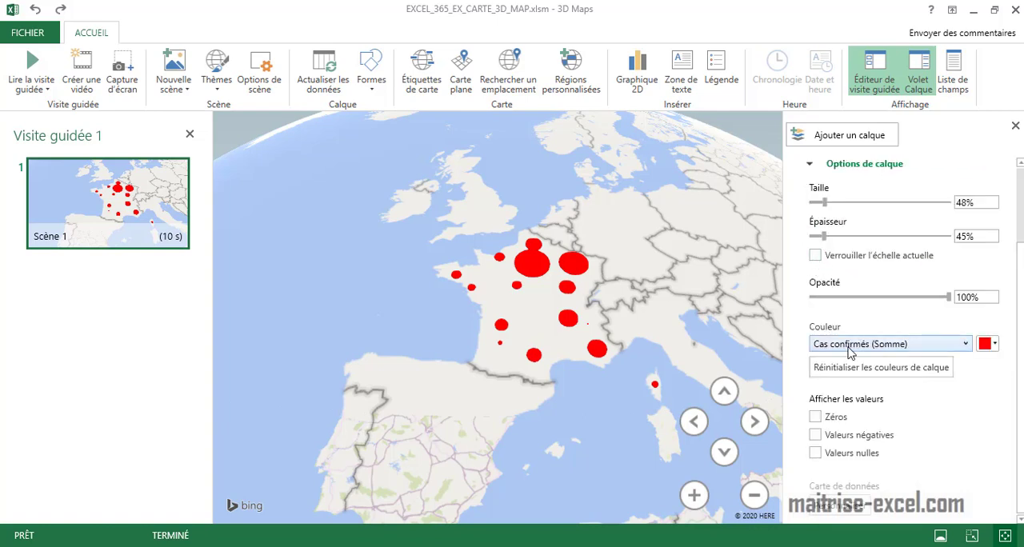
scroll(831, 304, "up", 2)
left_click(811, 264)
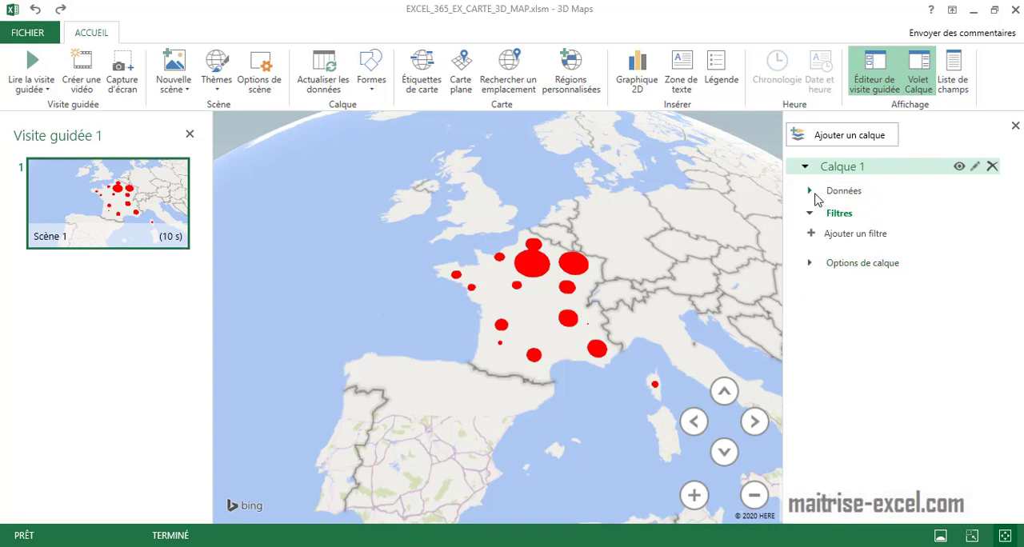
Preview Calque 1 as a heat map before switching it to clustered columns.
left_click(810, 192)
left_click(917, 222)
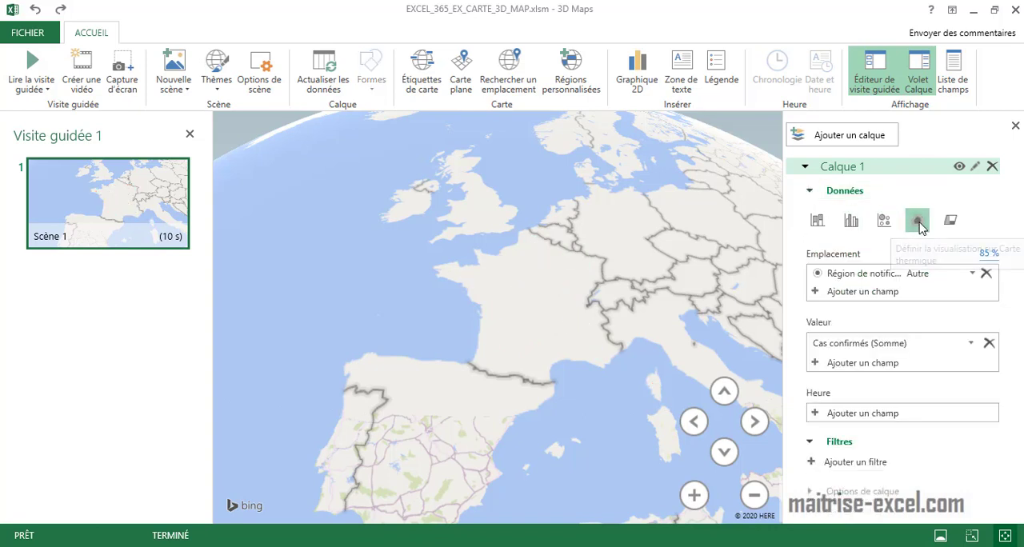
scroll(636, 447, "up", 2)
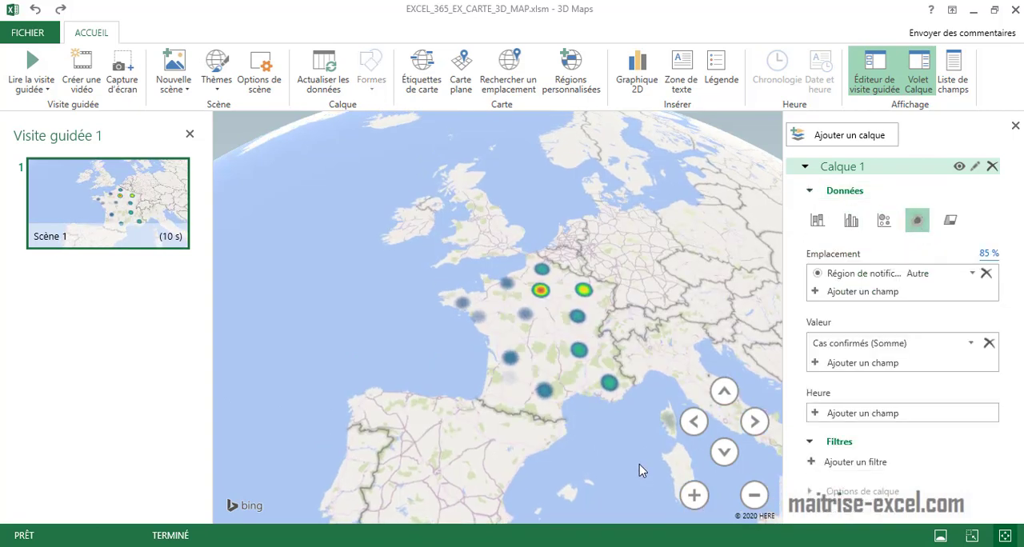
scroll(637, 465, "down", 1)
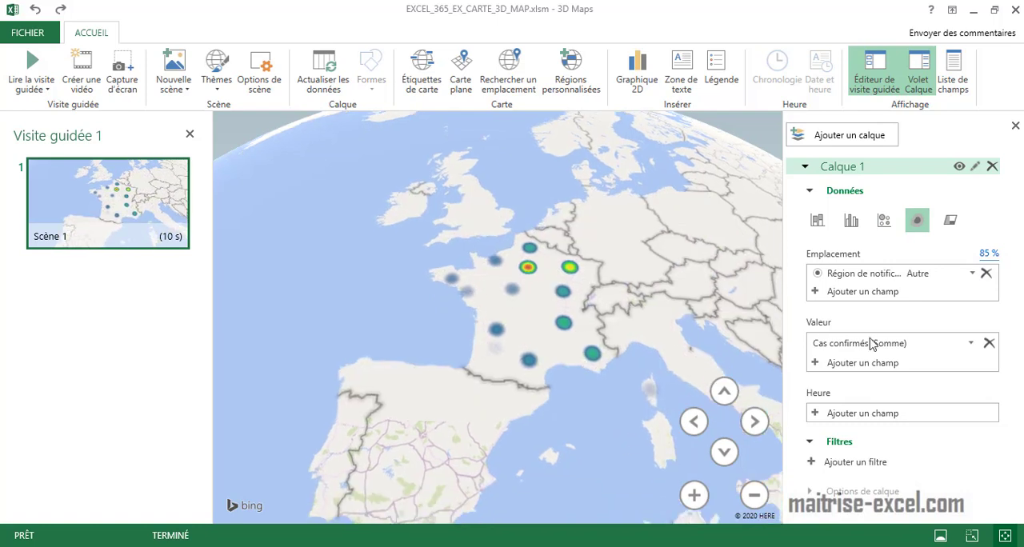
left_click(851, 220)
mouse_move(545, 388)
left_mouse_down()
mouse_move(575, 401)
mouse_move(535, 392)
left_mouse_up()
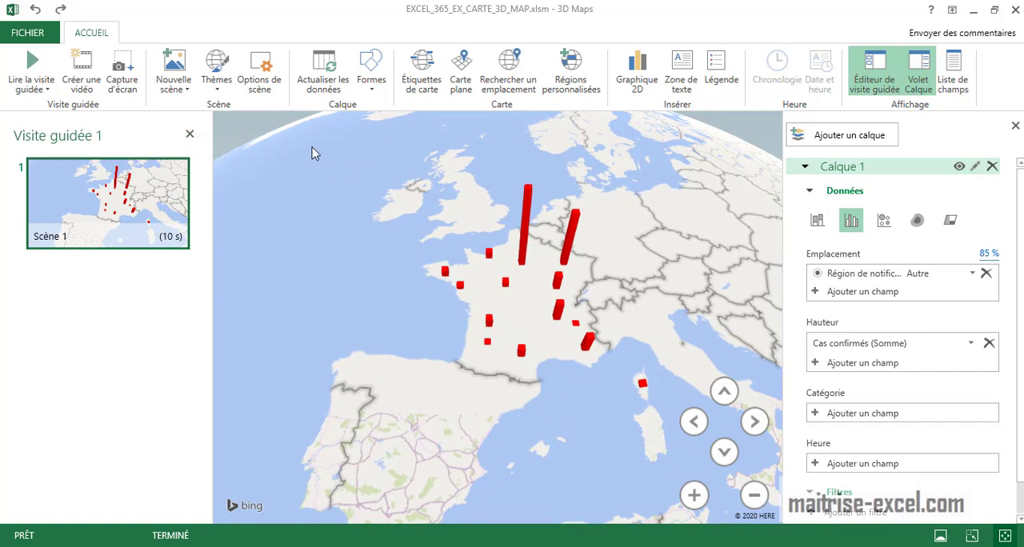
Switch Scène 1 to a flat map and view the shapes available for the columns.
left_click(174, 85)
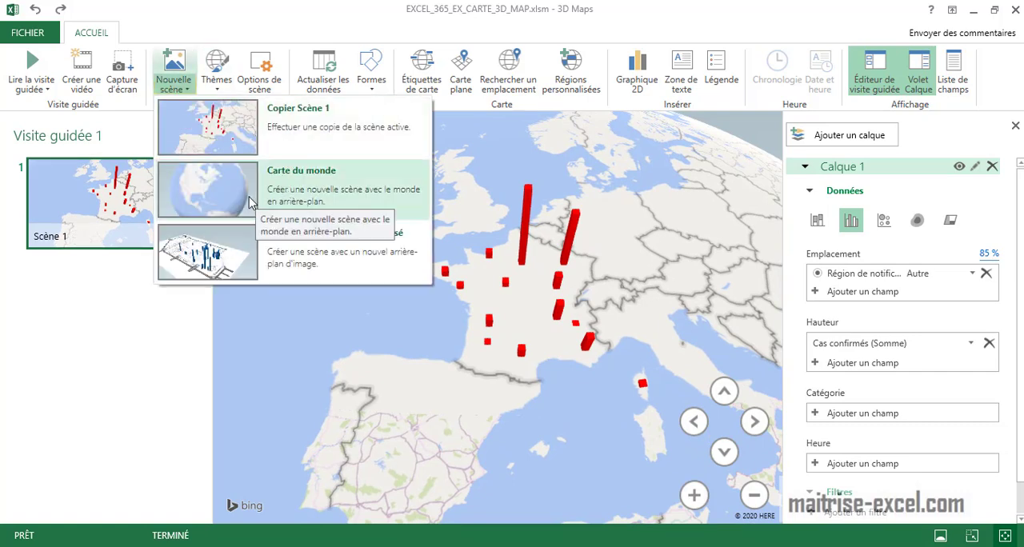
left_click(463, 84)
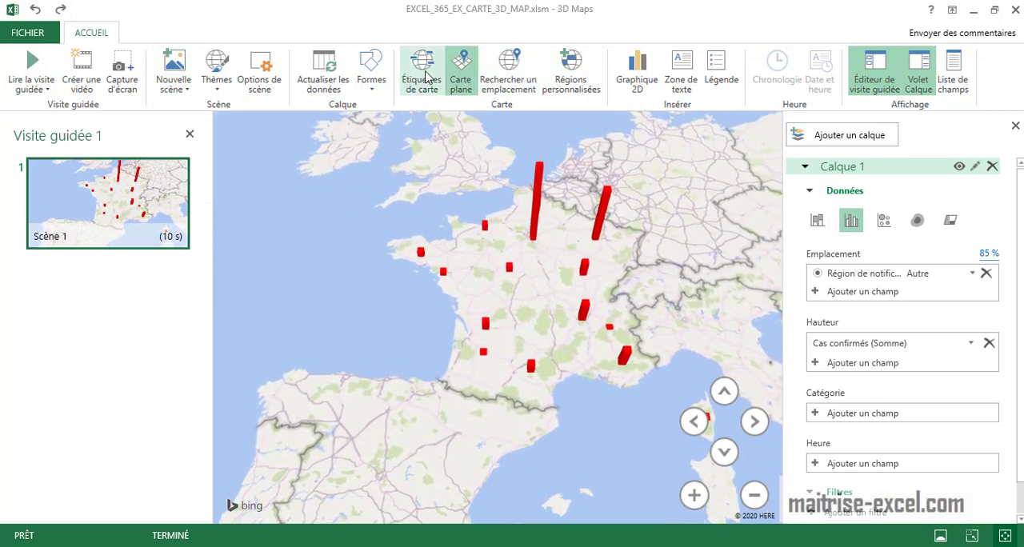
left_click(371, 76)
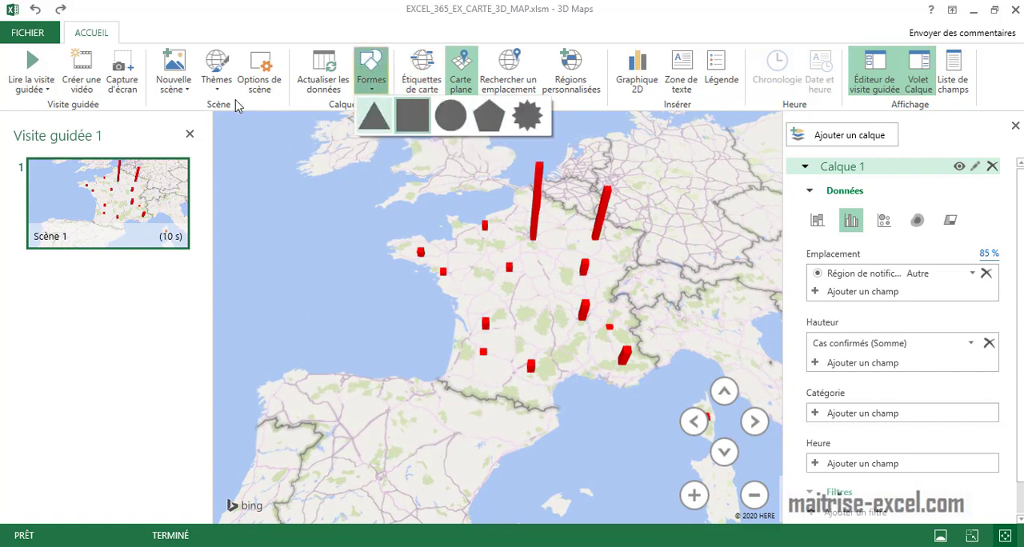
Add a new world map scene to Visite guidée 1 and move it ahead of the France scene.
left_click(188, 89)
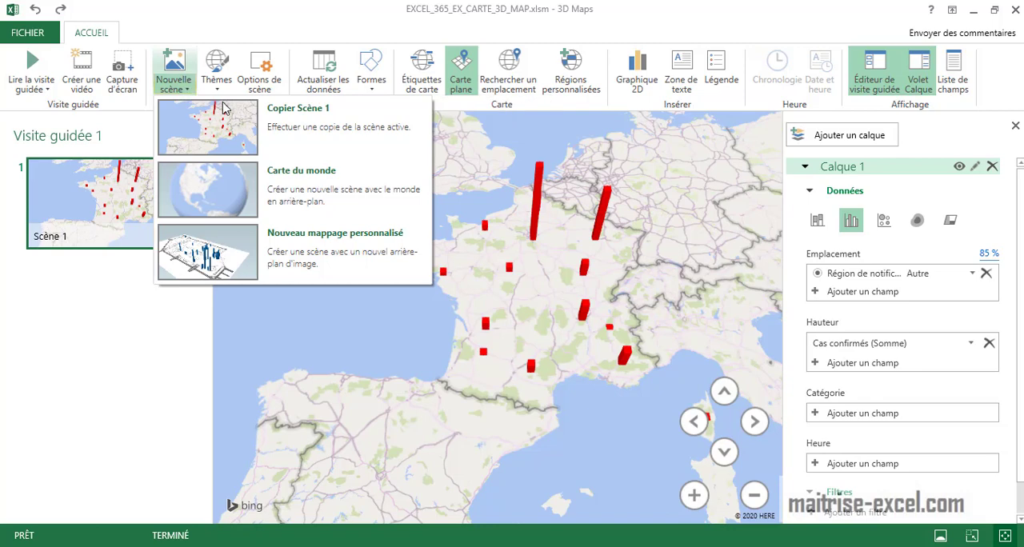
left_click(259, 204)
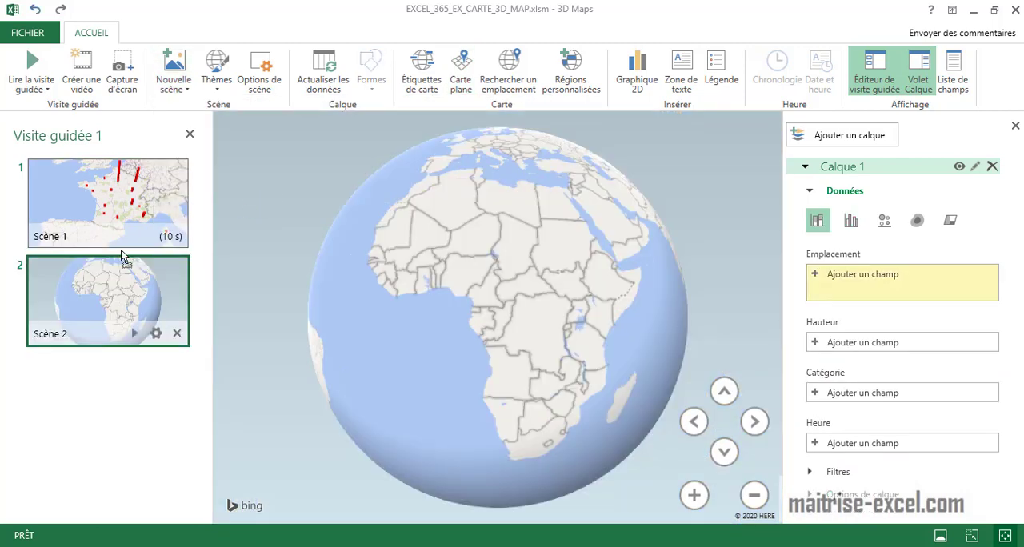
left_click_drag(124, 256, 116, 174)
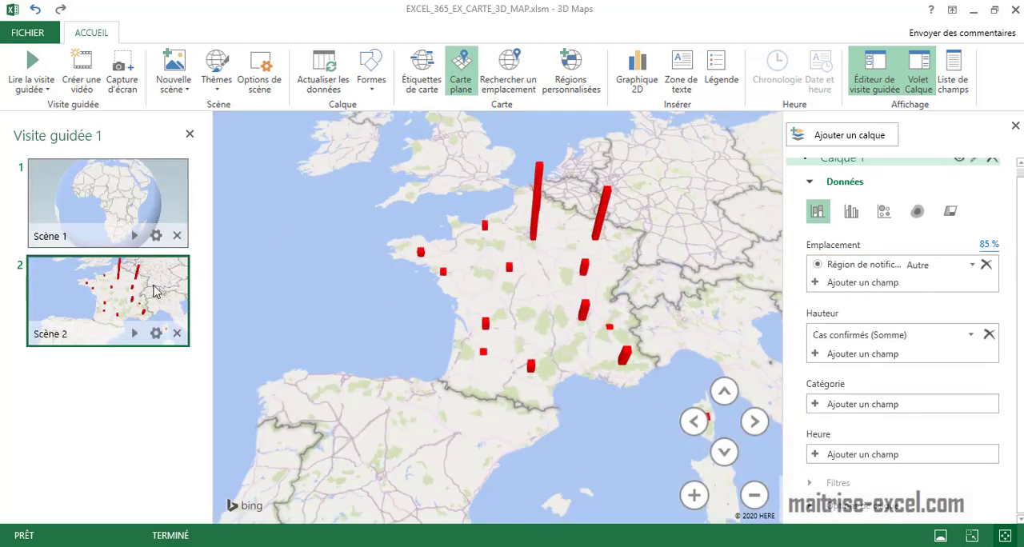
Give the world globe scene the Globe tournant effect and a transition duration of 7 seconds.
left_click(112, 213)
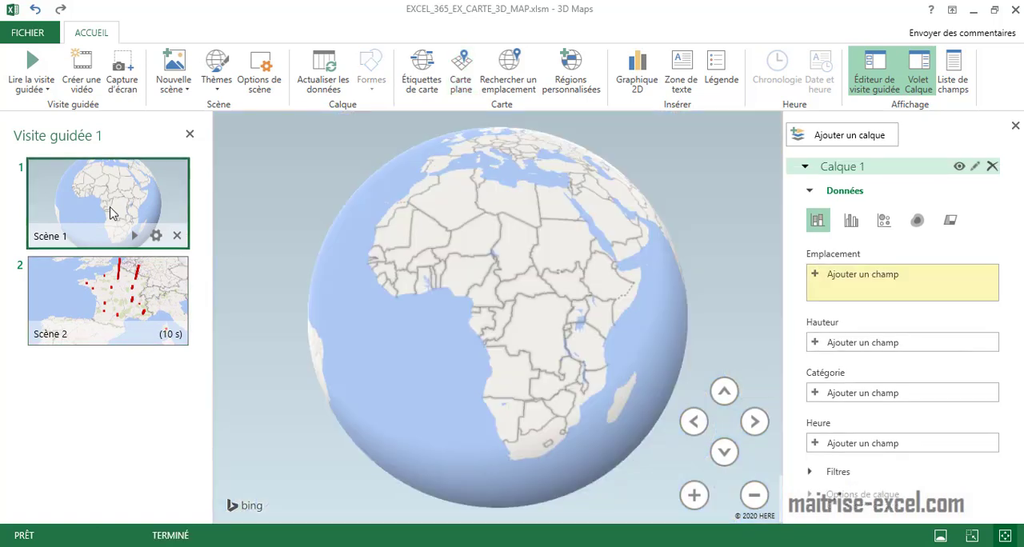
left_click(158, 237)
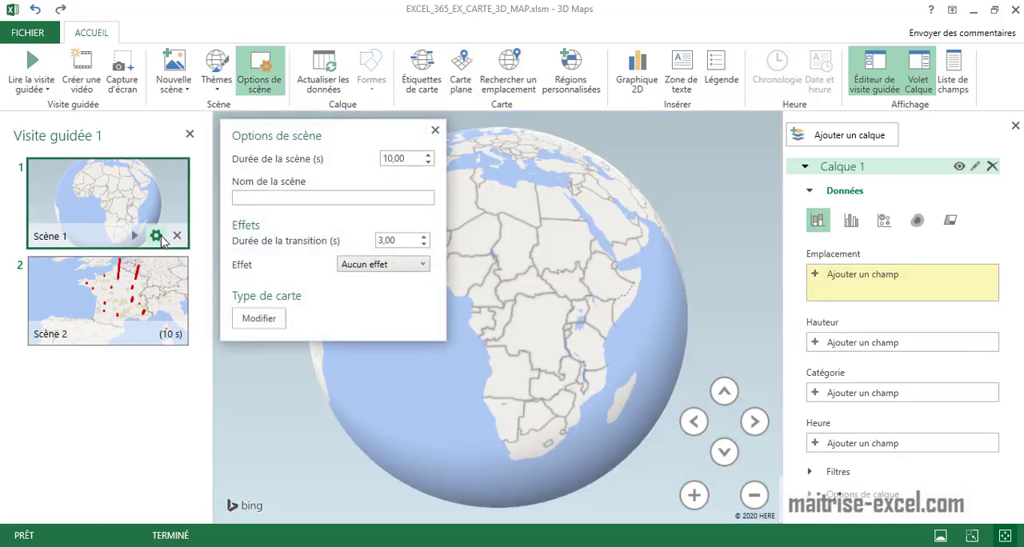
left_click(390, 265)
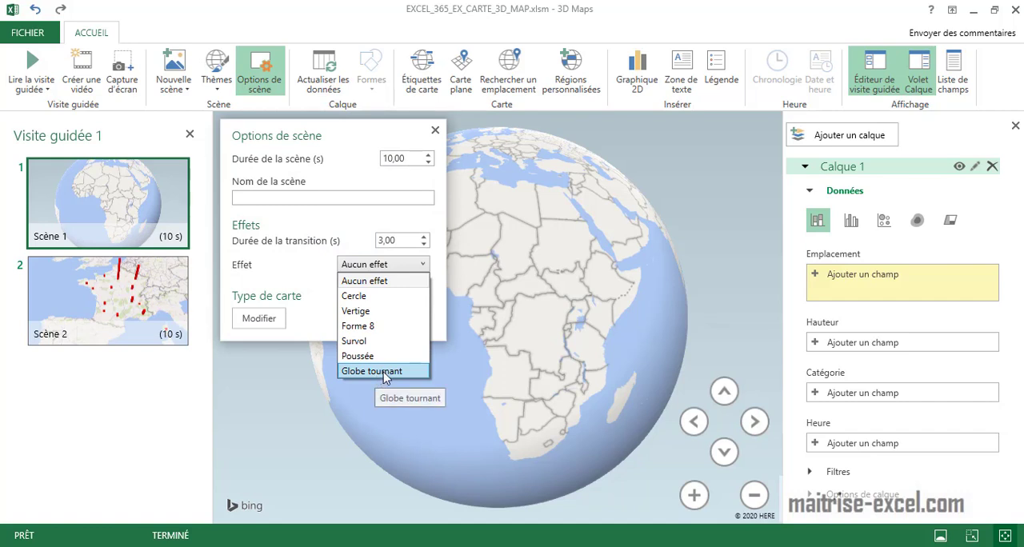
left_click(372, 371)
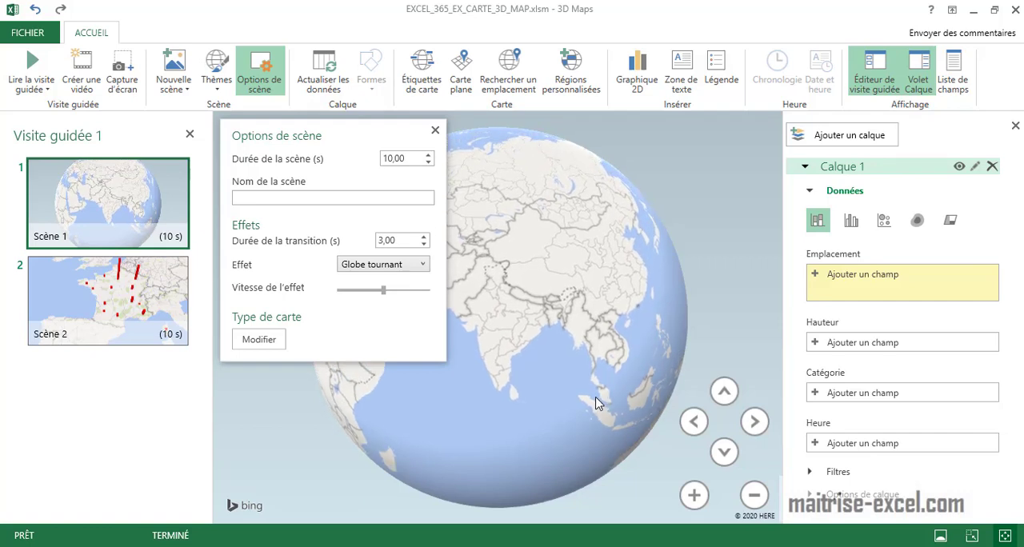
left_click(424, 237)
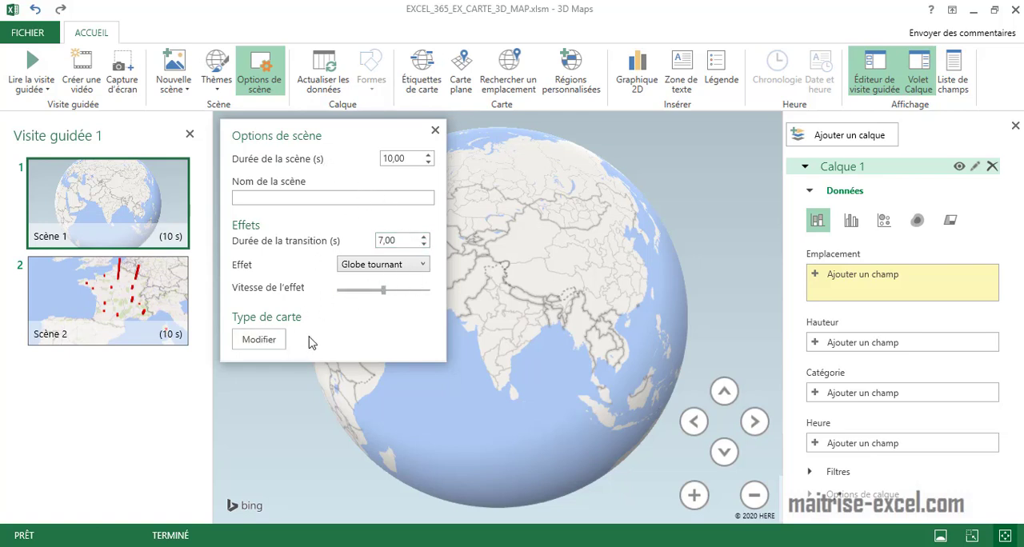
left_click(434, 131)
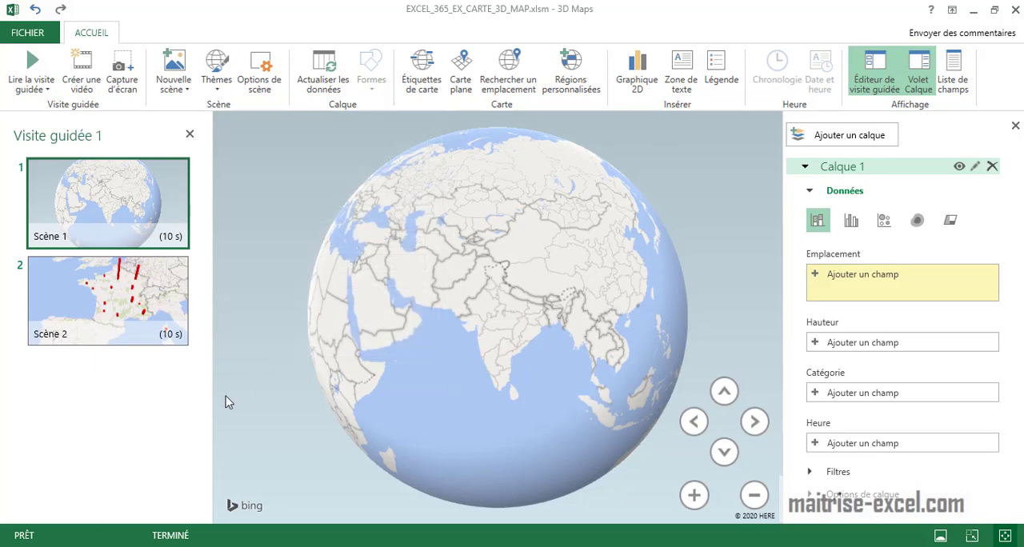
Apply the Survol effect to Scène 2, the scene showing the French case columns.
left_click(144, 308)
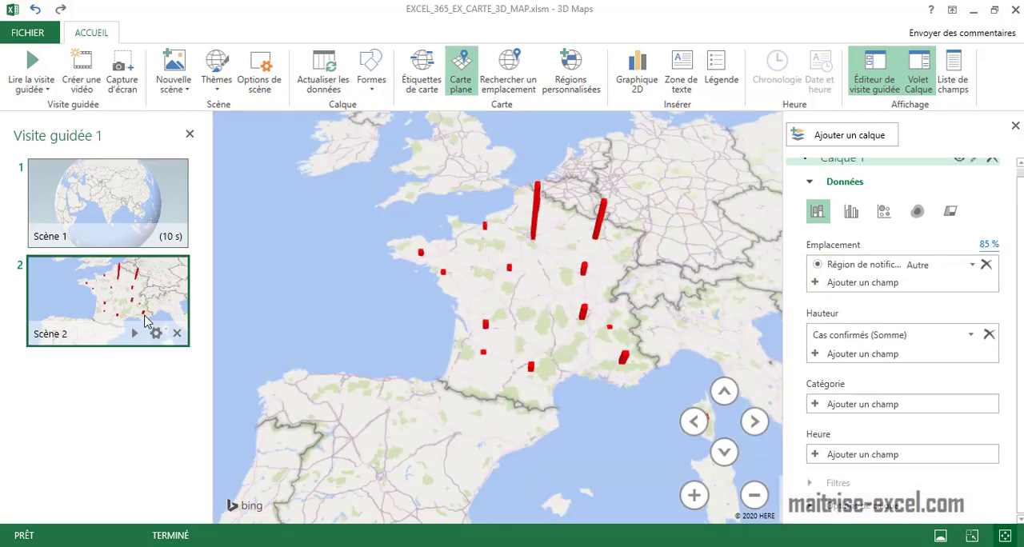
scroll(470, 325, "down", 5)
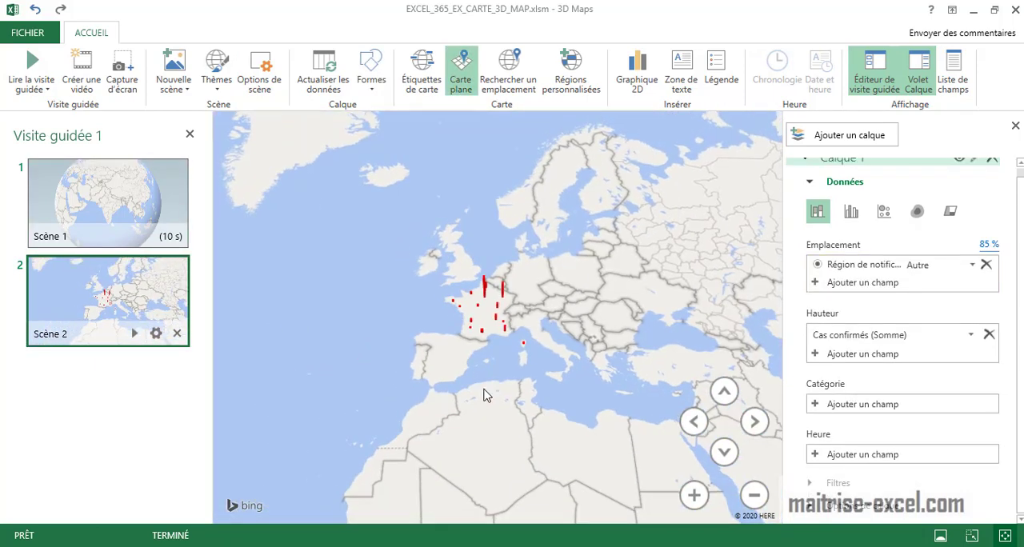
left_click(157, 333)
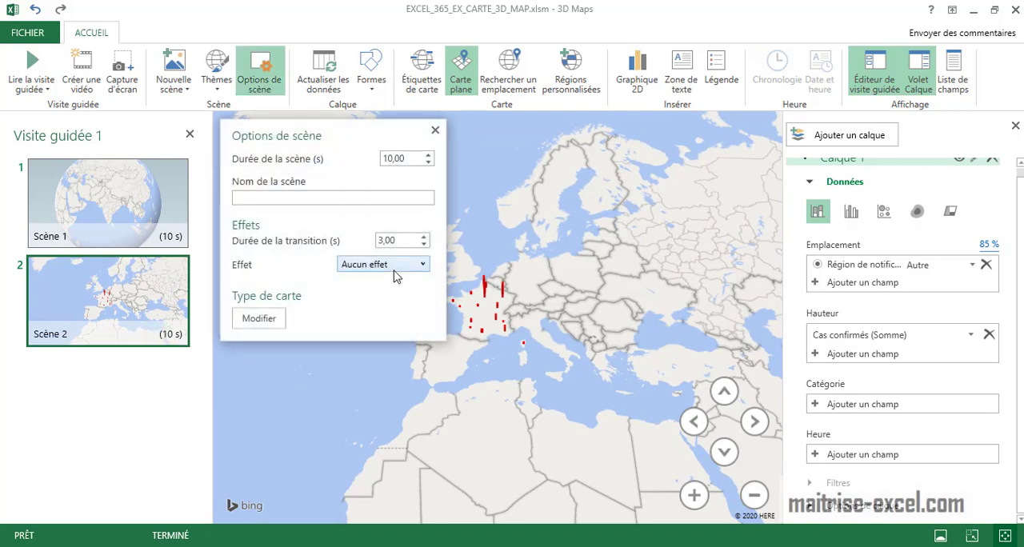
left_click(394, 269)
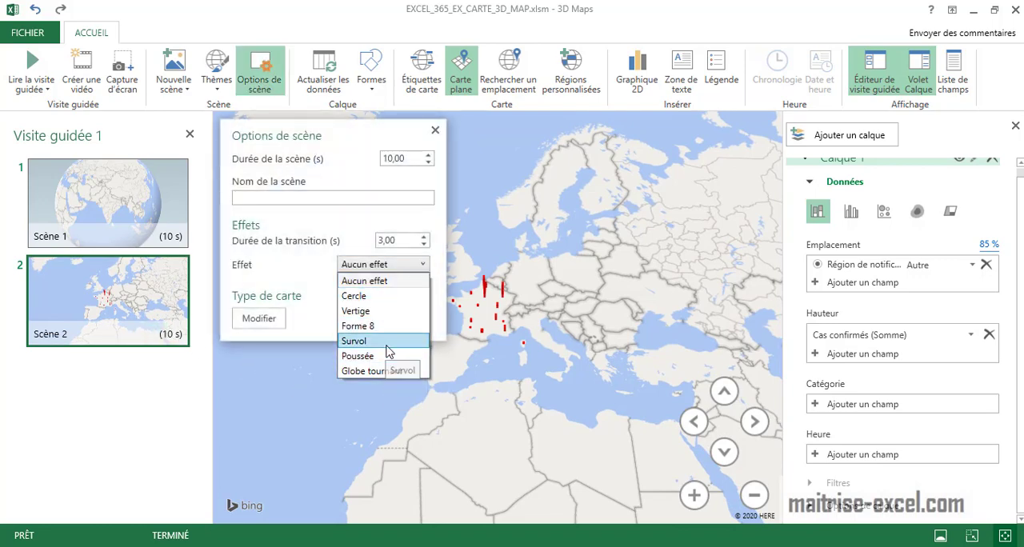
left_click(388, 342)
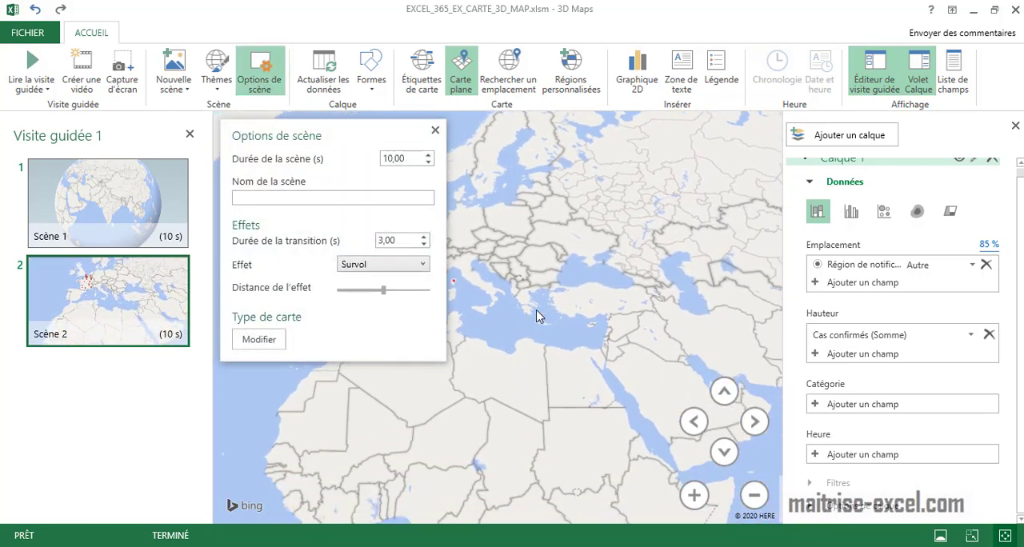
left_click(435, 130)
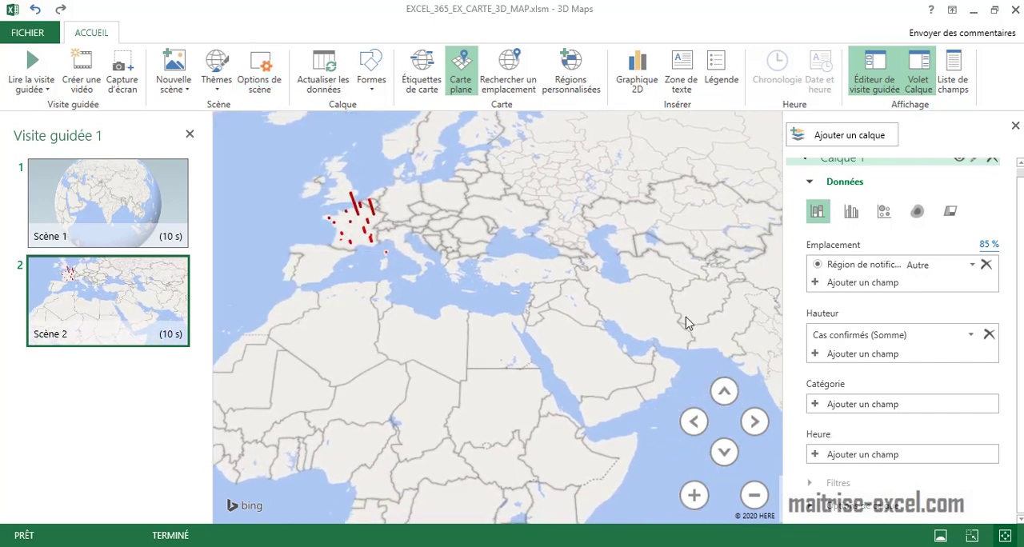
Return Scène 2 from the flat map to the 3D globe.
left_click(724, 452)
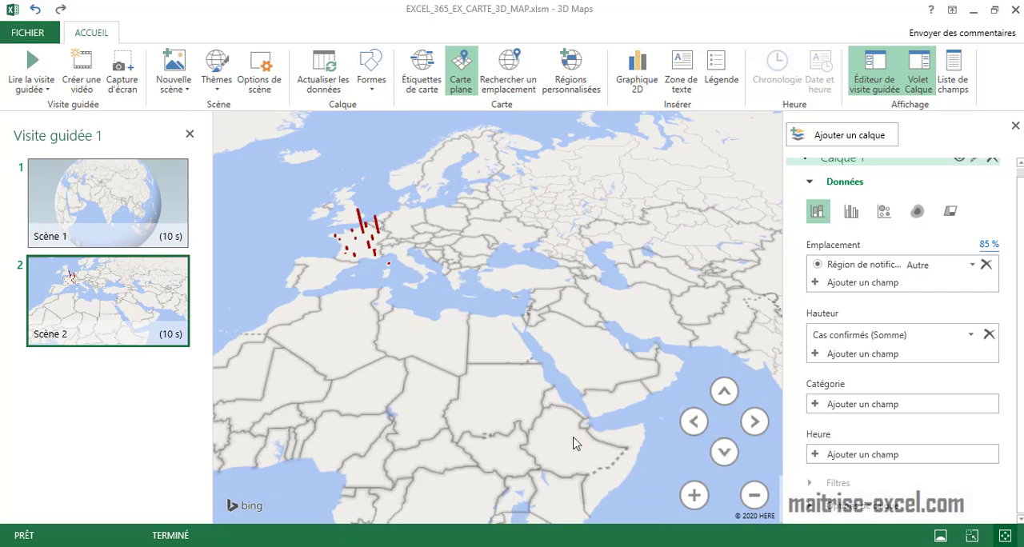
left_click_drag(573, 438, 674, 354)
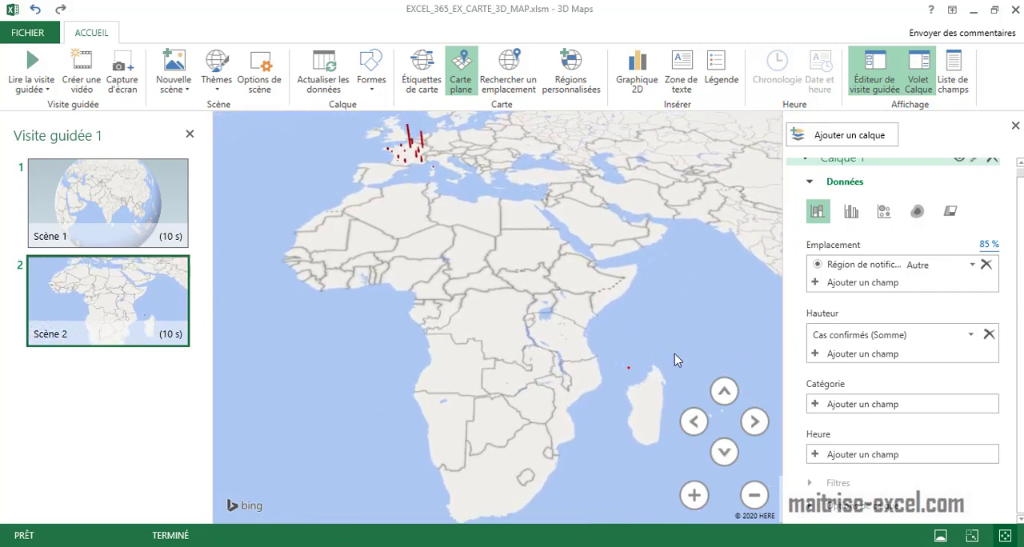
left_click(526, 94)
left_click(624, 209)
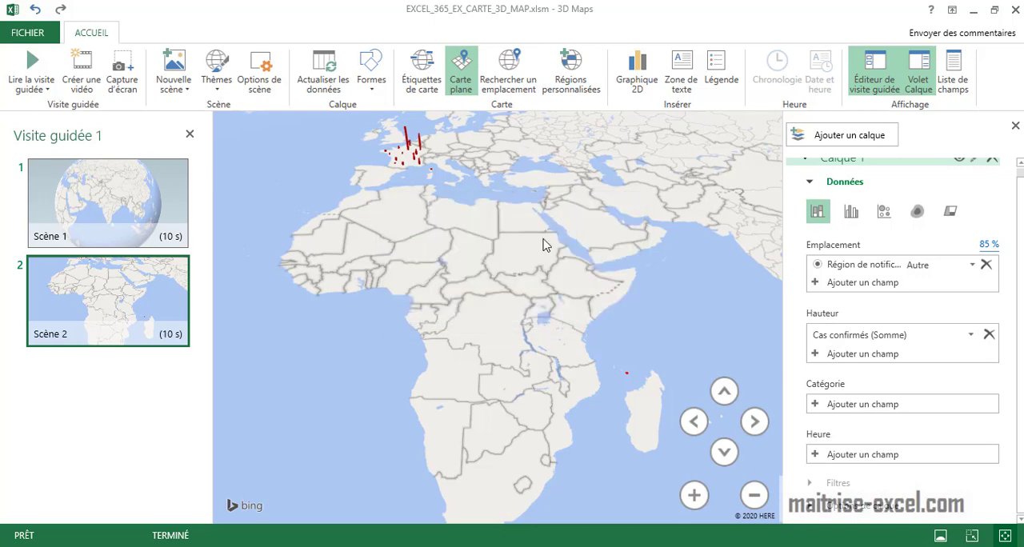
scroll(525, 327, "down", 5)
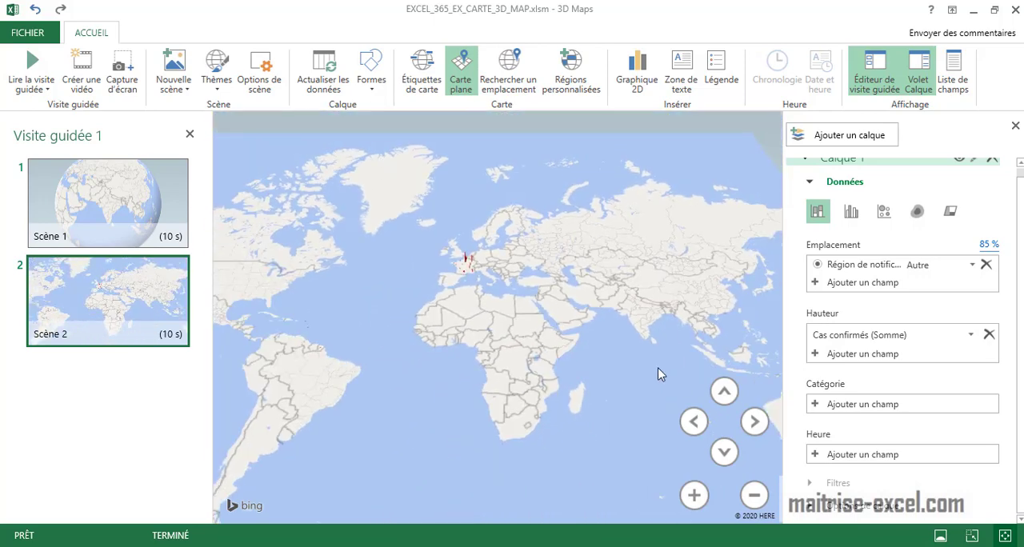
left_click(462, 74)
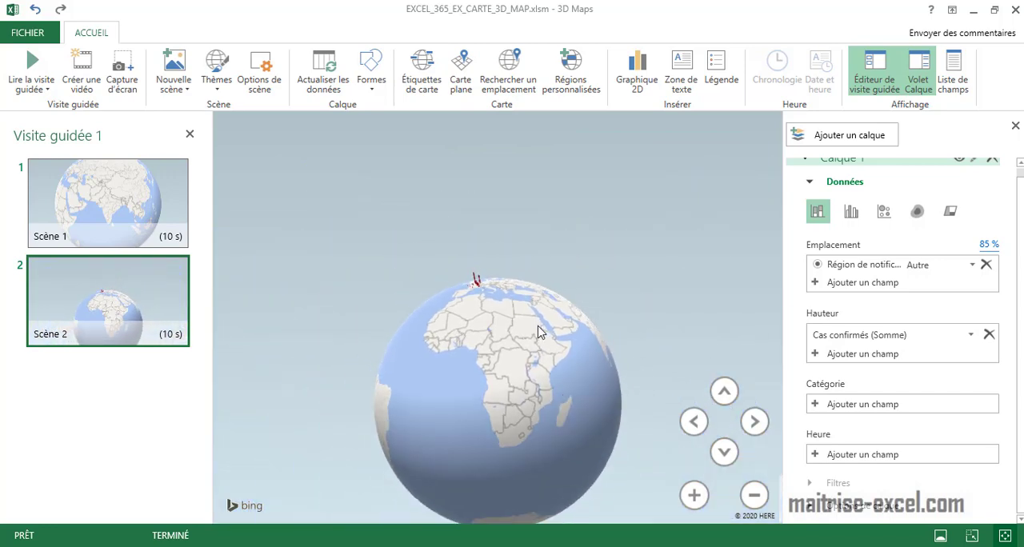
Rotate, tilt and zoom the globe in Scène 2 to frame France's red columns together with Western Europe and the Mediterranean.
left_click_drag(512, 430, 439, 308)
scroll(512, 390, "up", 5)
scroll(656, 475, "down", 10)
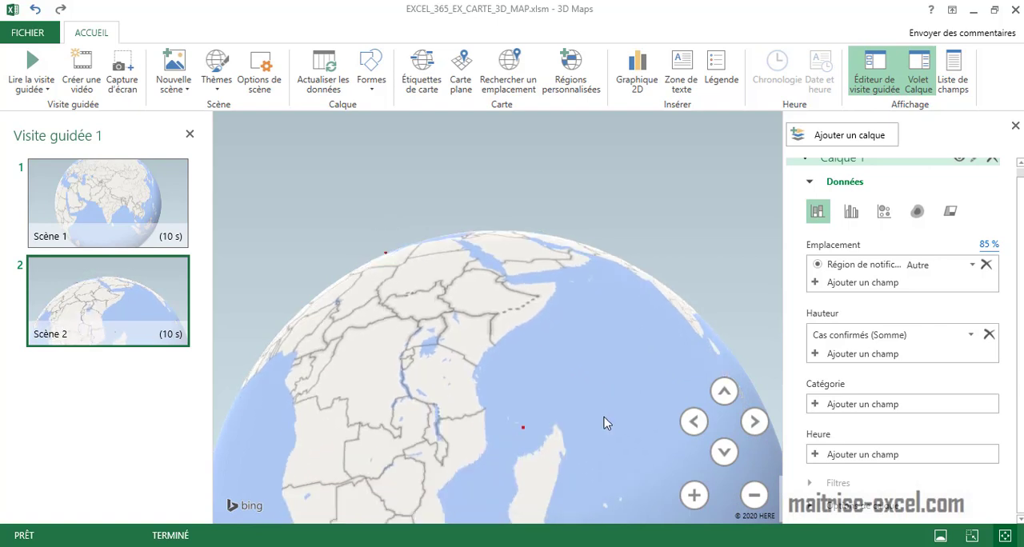
left_click_drag(520, 449, 544, 496)
scroll(519, 425, "up", 1)
scroll(546, 453, "up", 3)
scroll(544, 456, "down", 2)
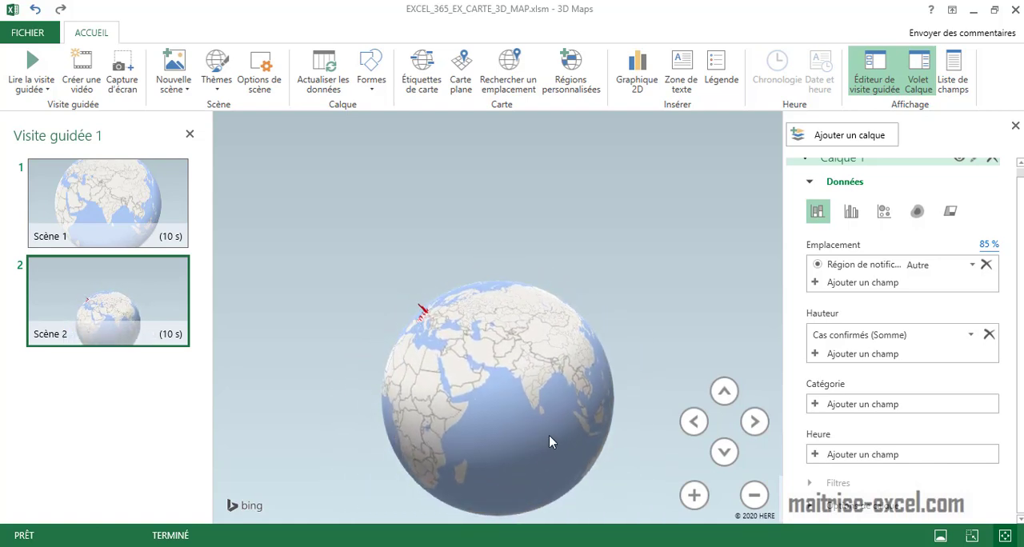
left_click(694, 422)
left_click(724, 451)
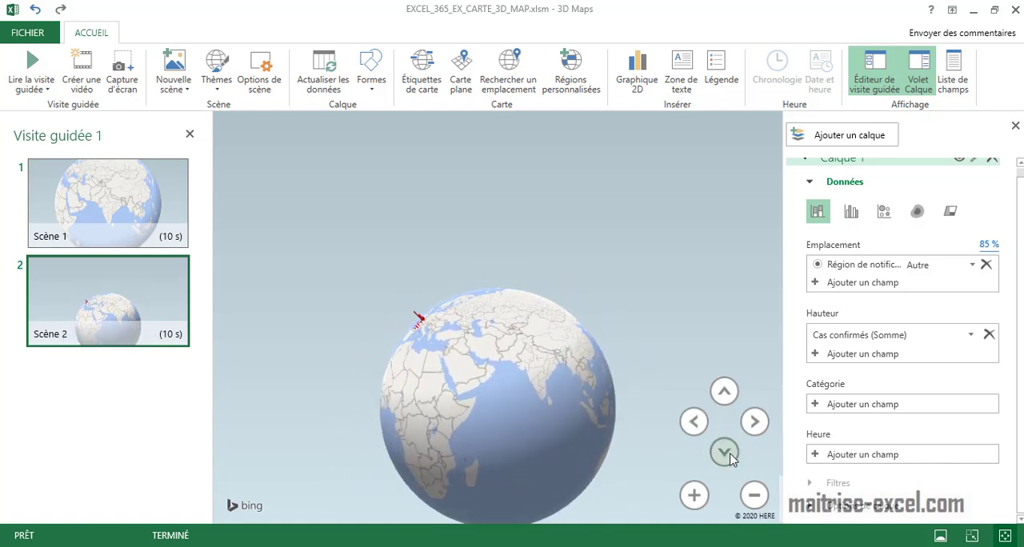
left_click(723, 391)
scroll(613, 377, "down", 2)
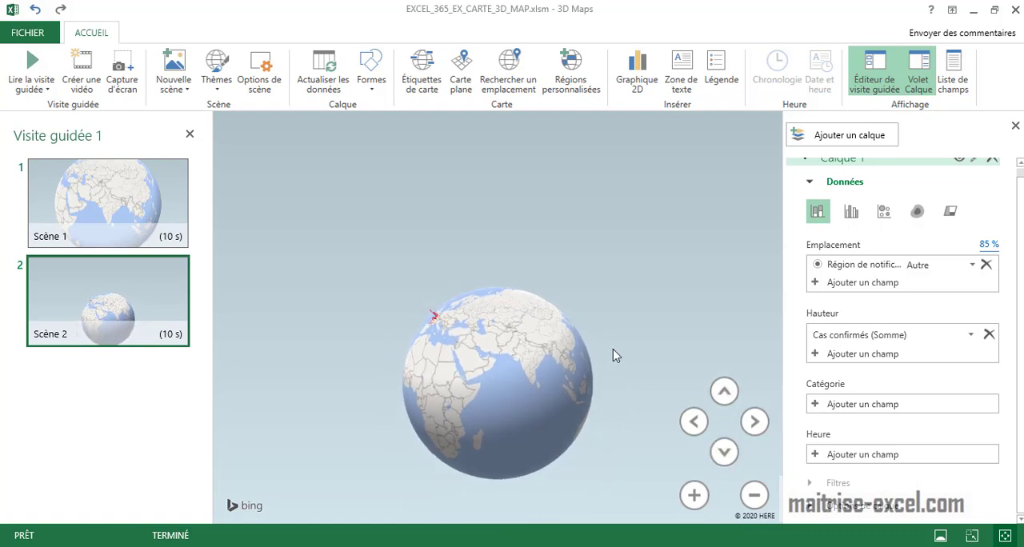
scroll(593, 425, "down", 3)
scroll(591, 425, "up", 1)
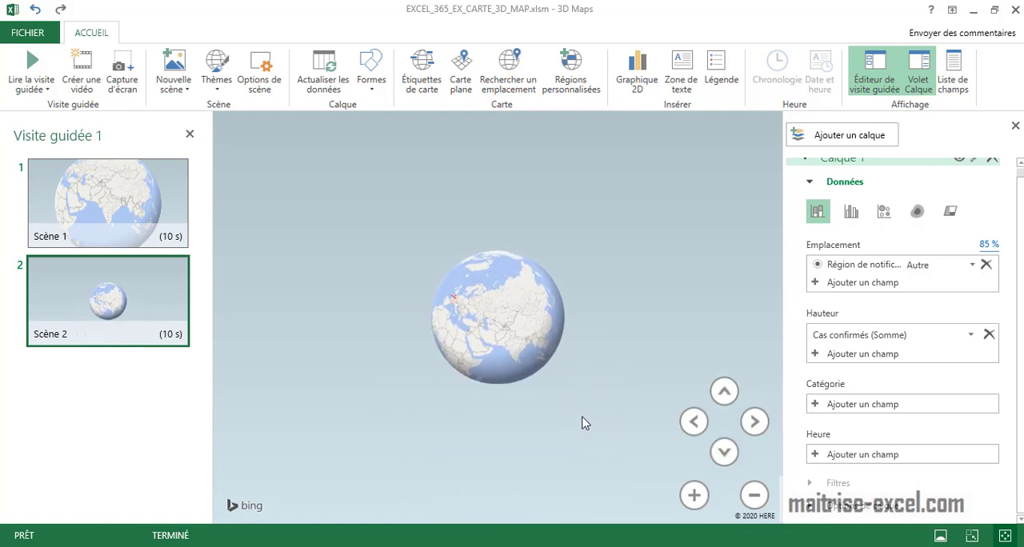
mouse_move(520, 326)
left_mouse_down()
mouse_move(523, 284)
mouse_move(512, 310)
left_mouse_up()
scroll(512, 310, "up", 3)
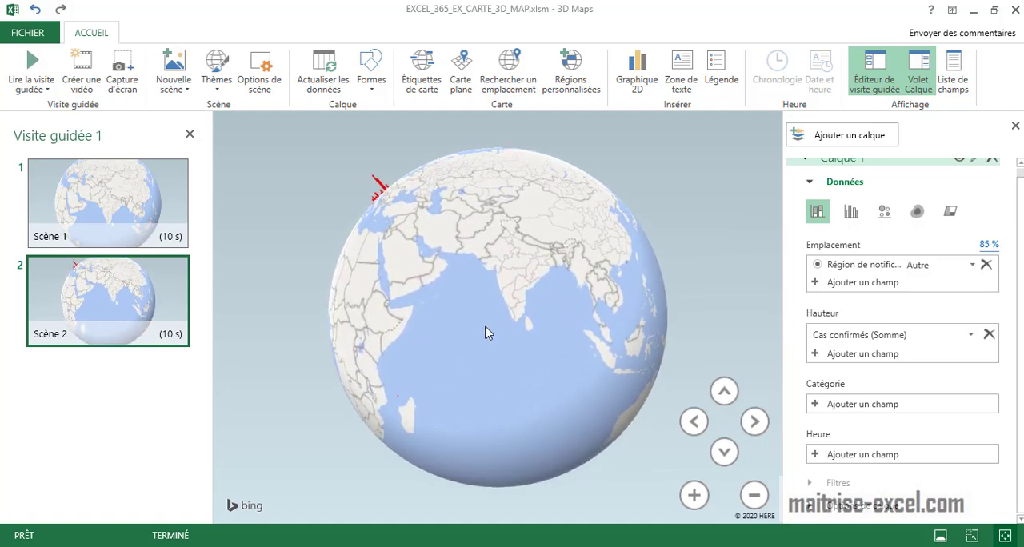
left_click_drag(487, 332, 533, 334)
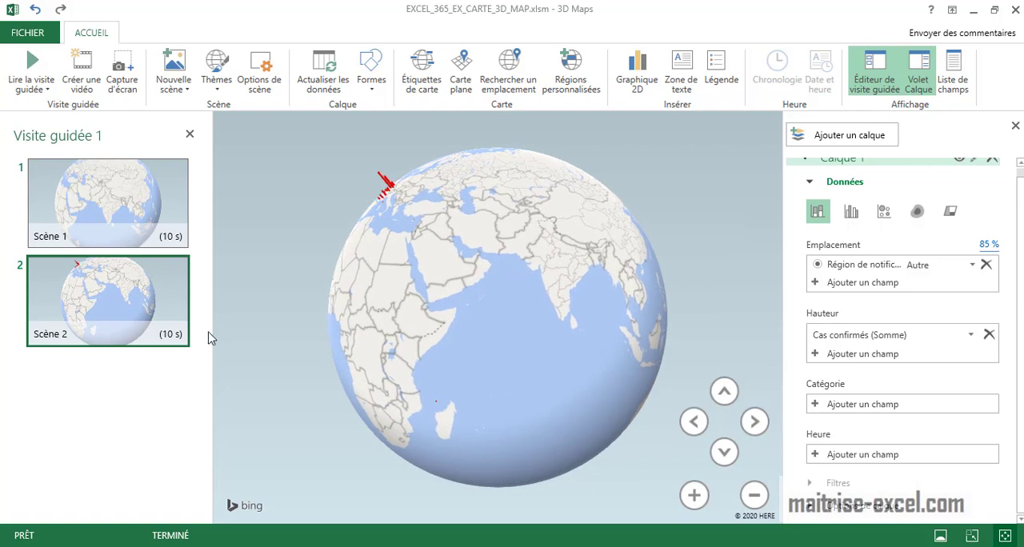
left_click_drag(360, 349, 495, 345)
scroll(471, 241, "up", 3)
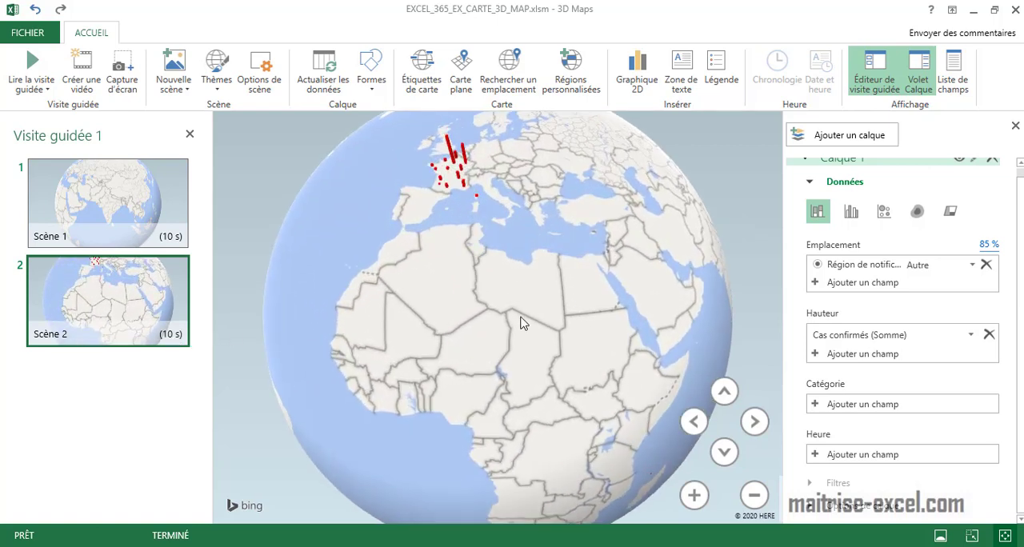
left_click(723, 452)
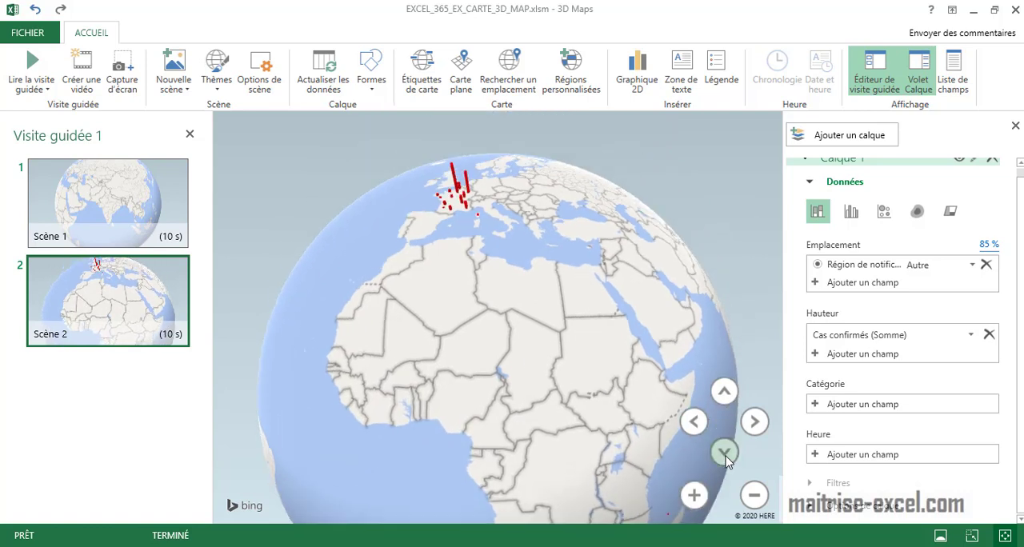
left_click_drag(514, 330, 496, 416)
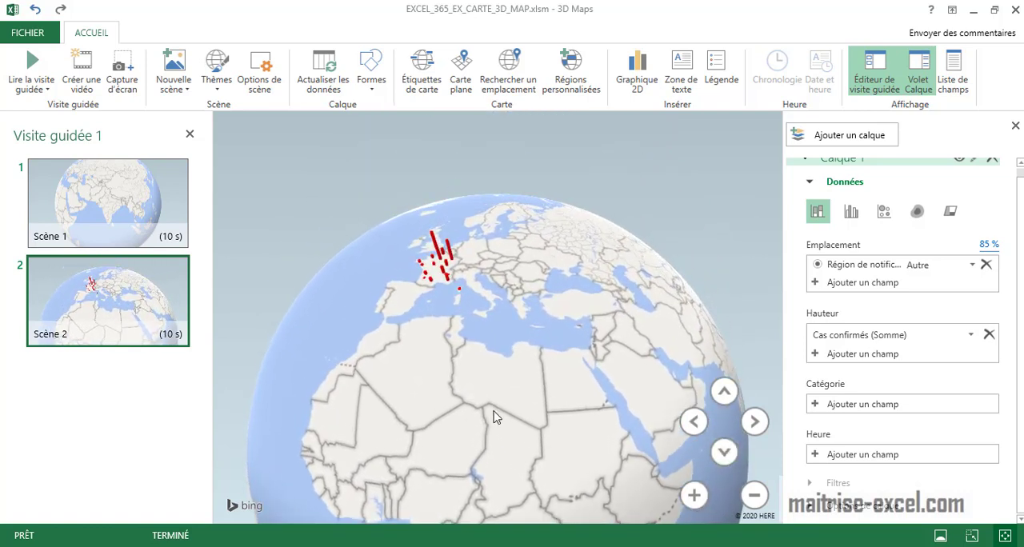
scroll(438, 330, "up", 5)
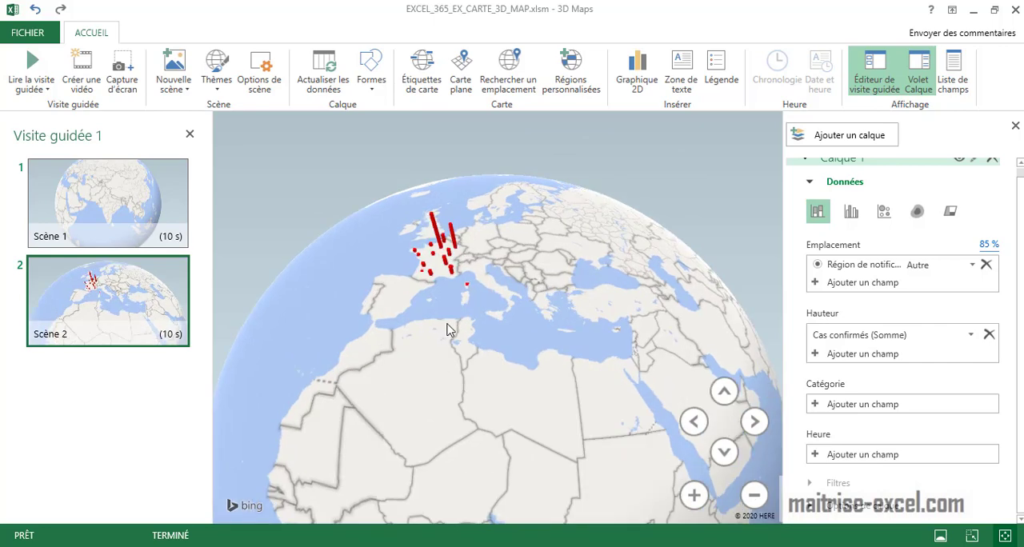
scroll(491, 339, "up", 3)
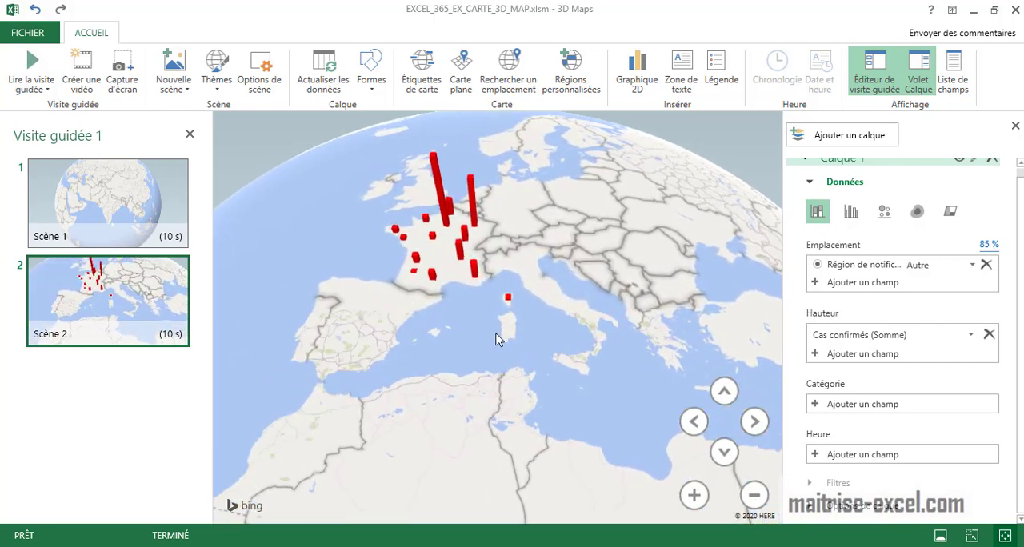
Centre Scène 2 more closely on France and Spain and duplicate it as a third scene.
left_click_drag(495, 336, 569, 380)
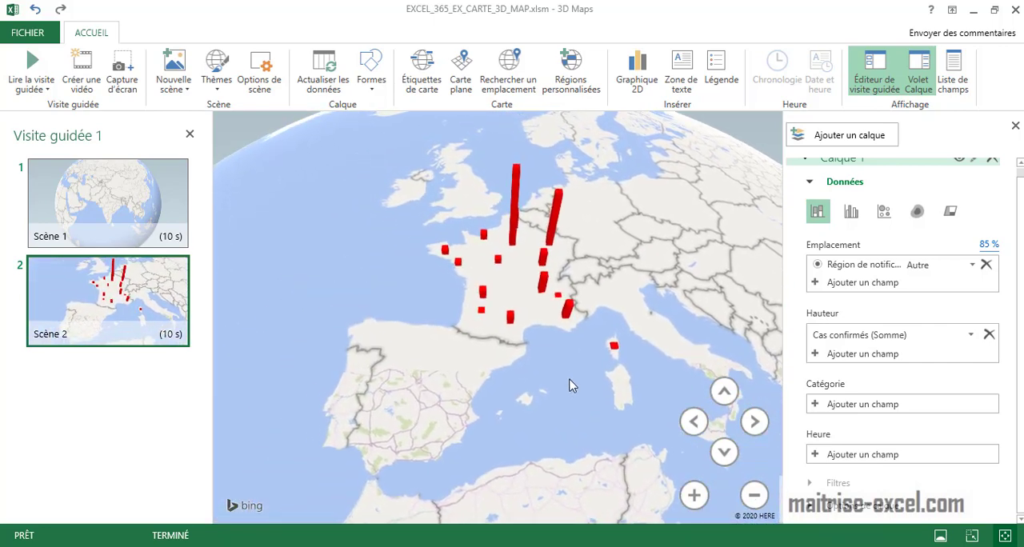
mouse_move(129, 318)
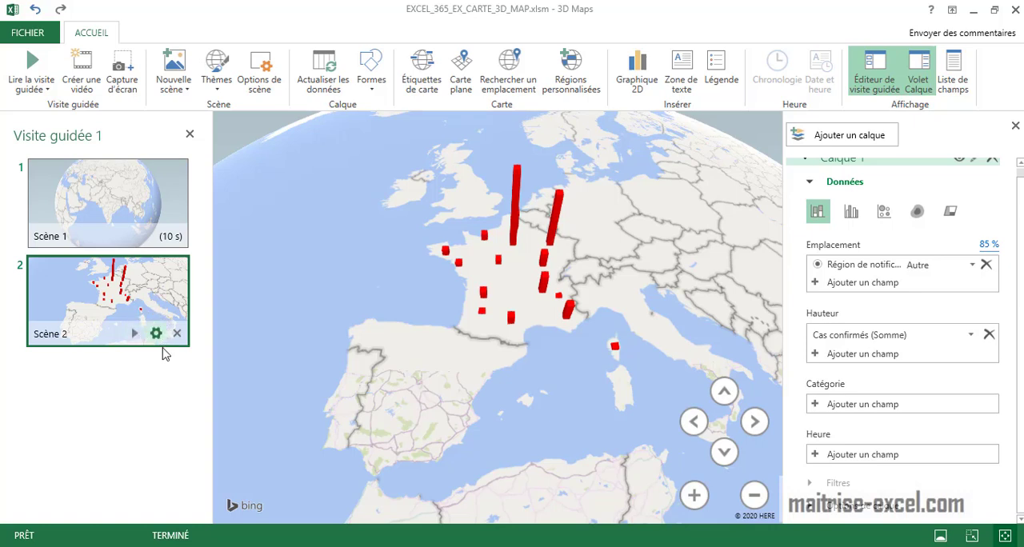
left_click(184, 90)
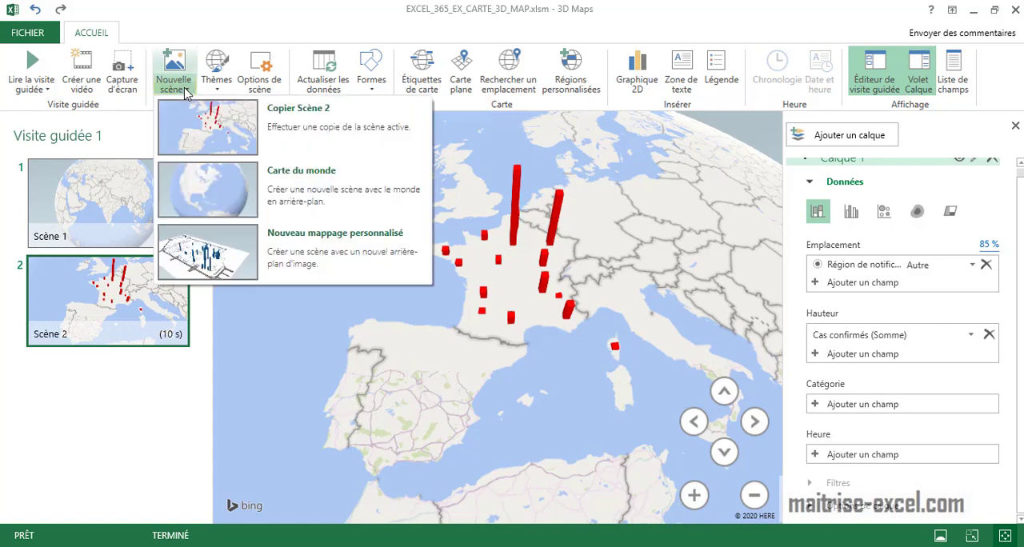
left_click(228, 122)
mouse_move(166, 424)
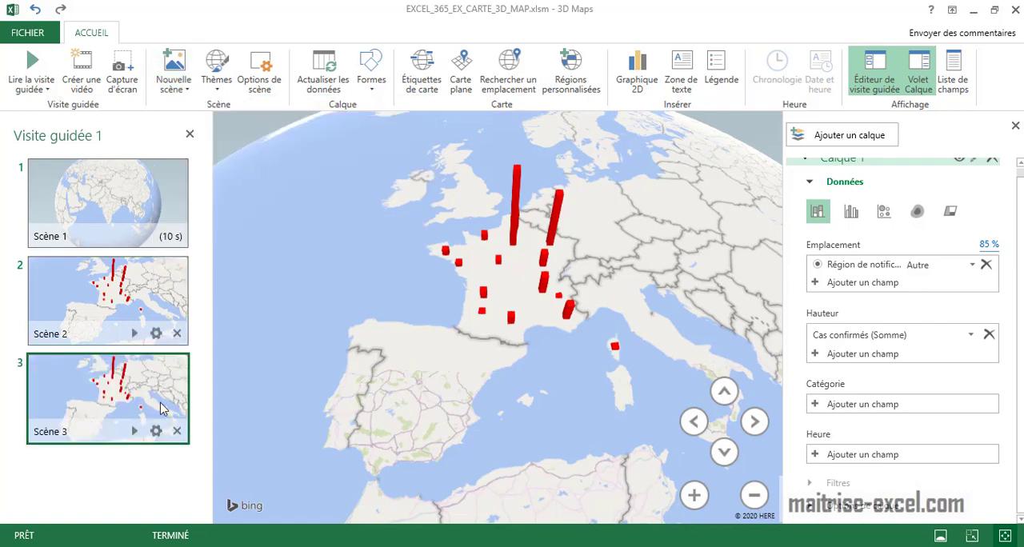
Switch Scène 3 to the flat map and give it the Poussée effect.
left_click(470, 85)
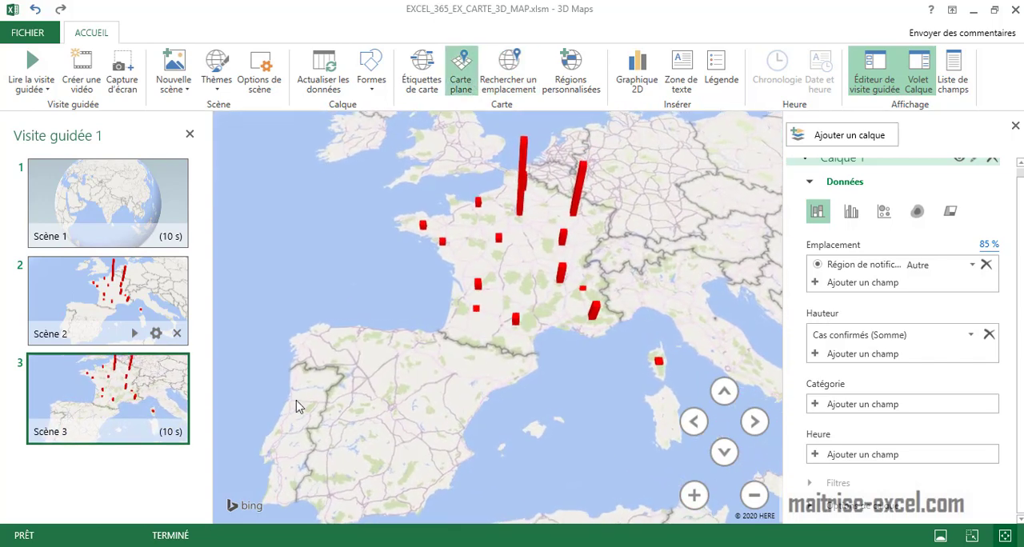
left_click(156, 431)
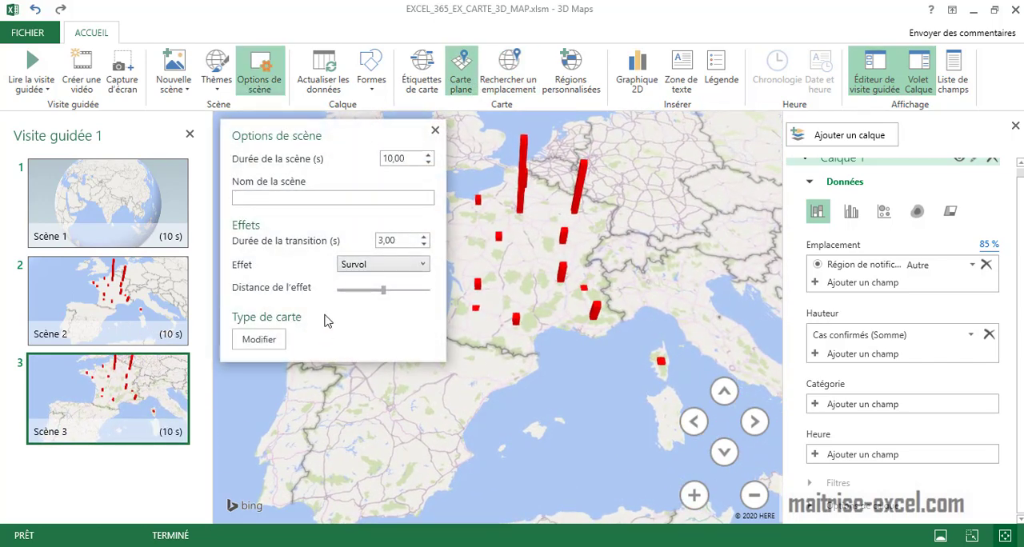
left_click(370, 271)
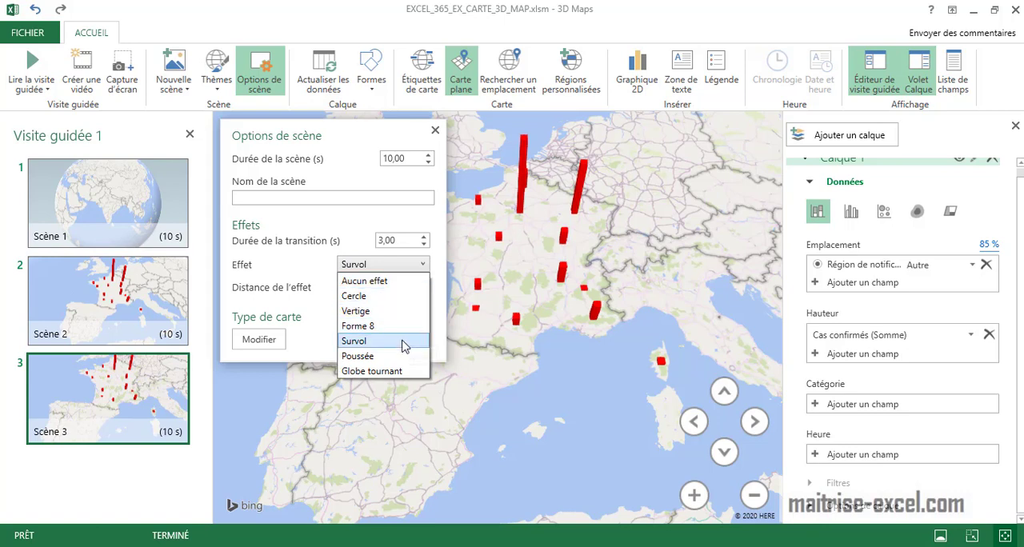
left_click(394, 356)
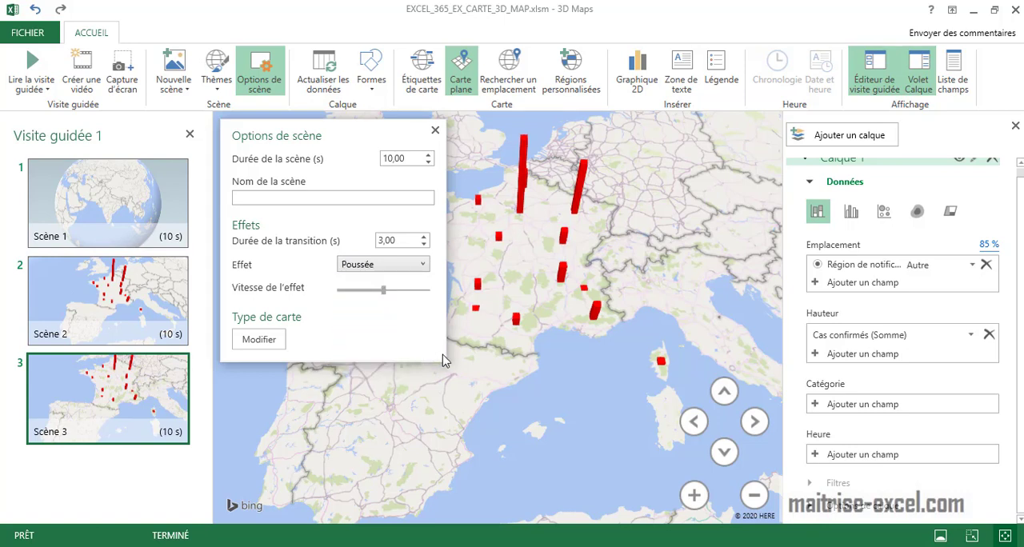
left_click(436, 131)
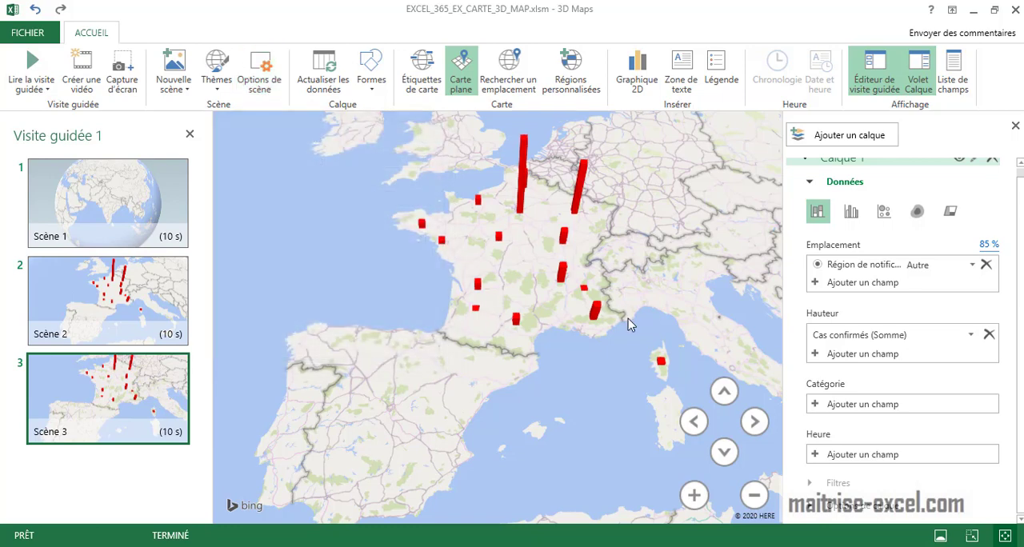
Export the guided tour as a 1080p MP4 video named Visite guidée 1 in the Vidéos folder.
left_click(87, 89)
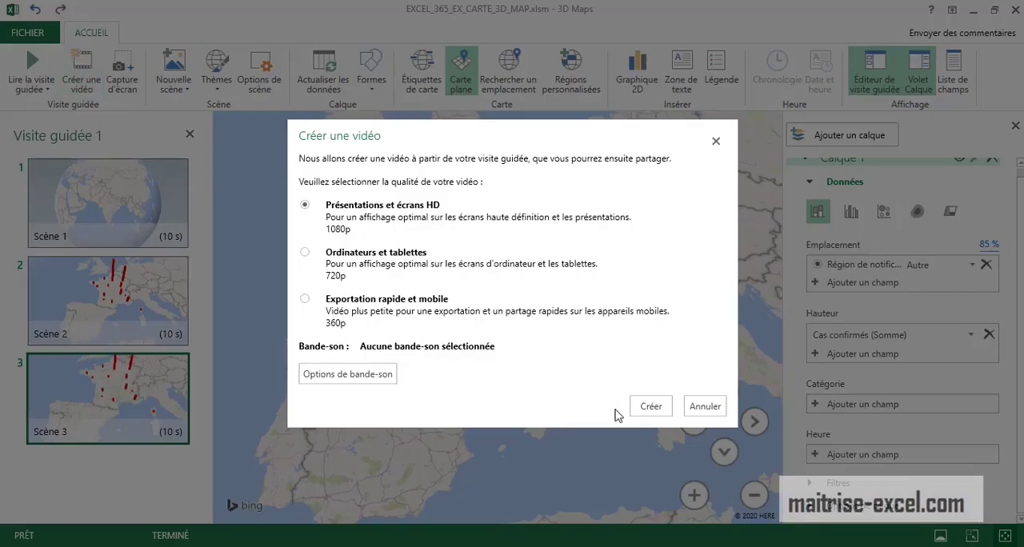
left_click(648, 407)
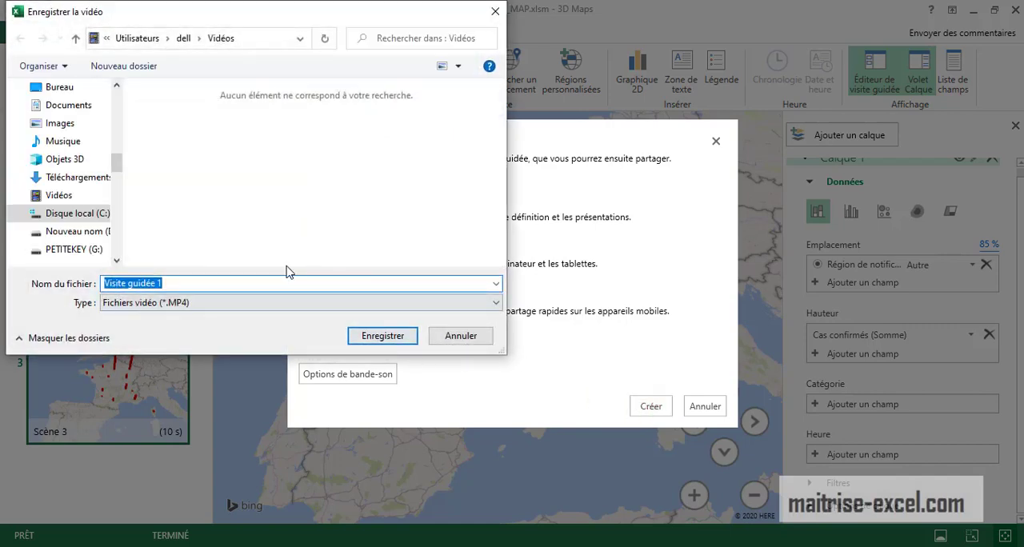
left_click(413, 342)
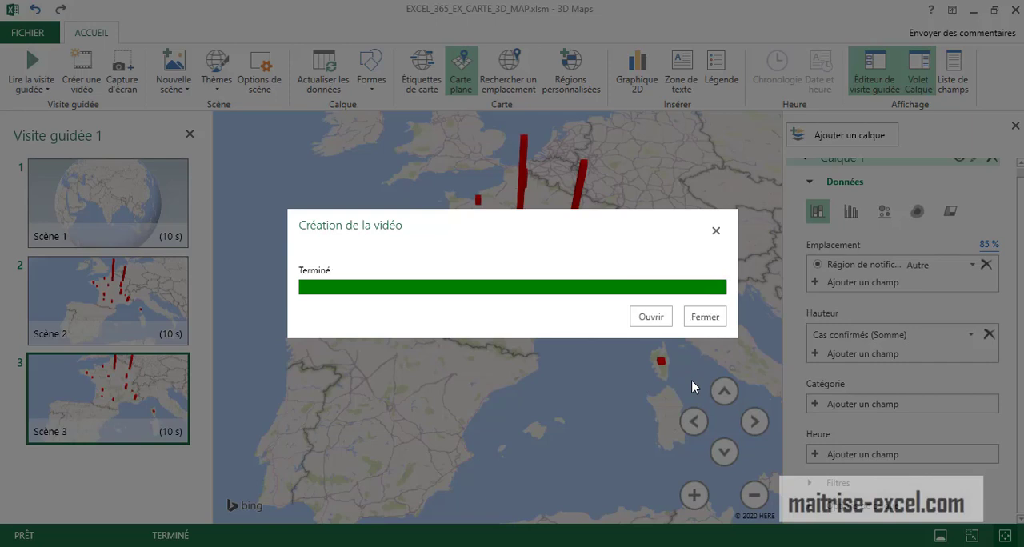
Play the exported tour video through to its end and close the player.
left_click(651, 318)
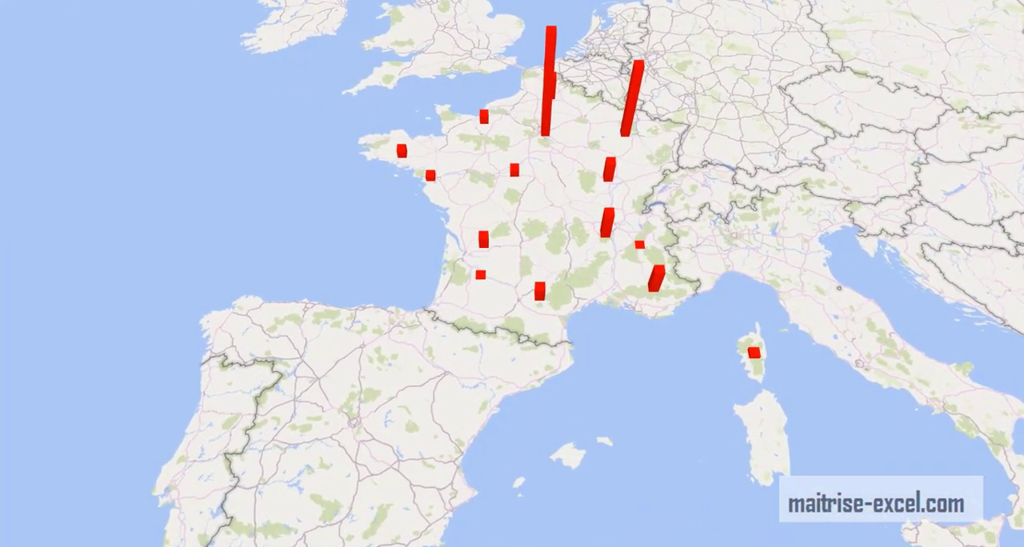
mouse_move(663, 305)
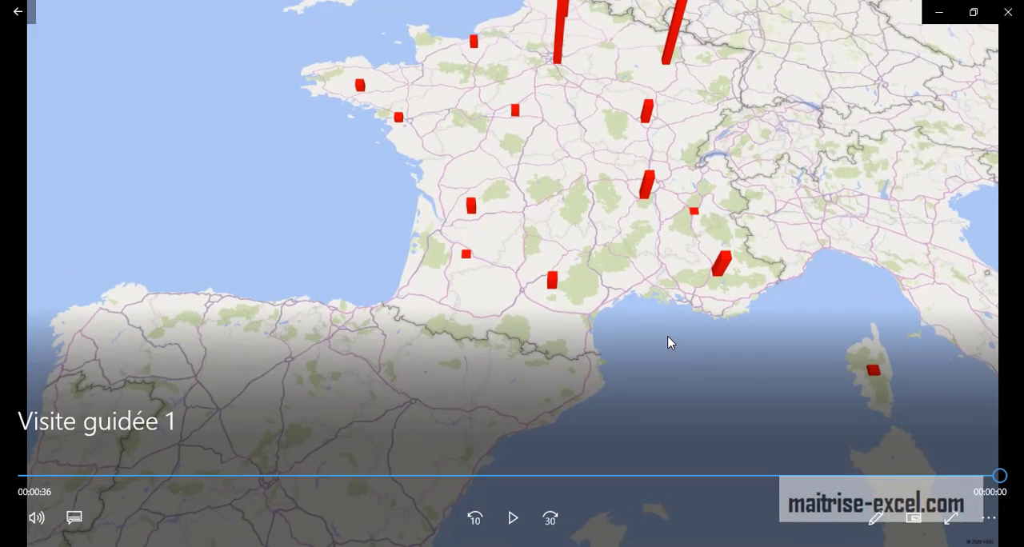
left_click(1007, 12)
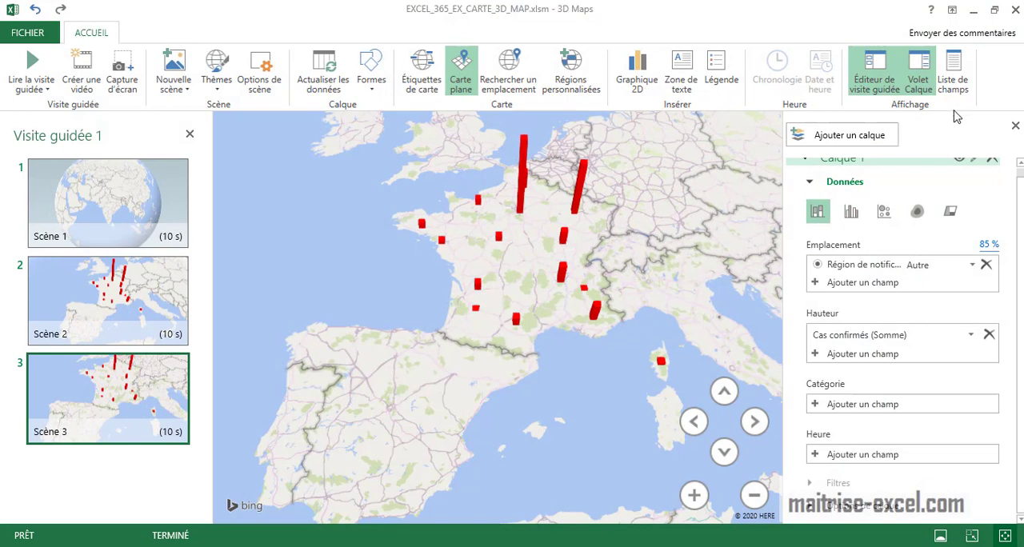
Collapse the settings of Calque 1 and rename the layer CORONA.
left_click(814, 189)
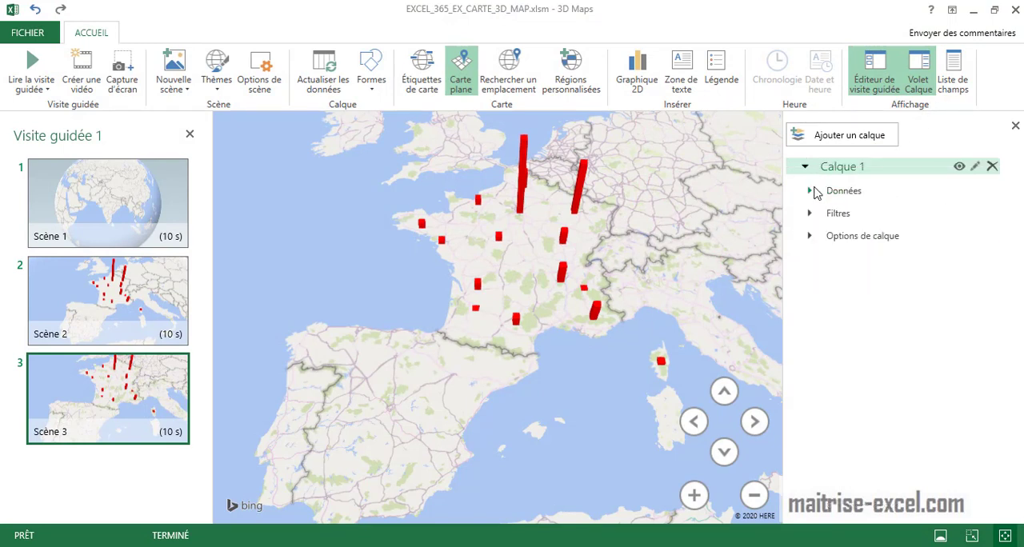
left_click(852, 166)
left_click(975, 166)
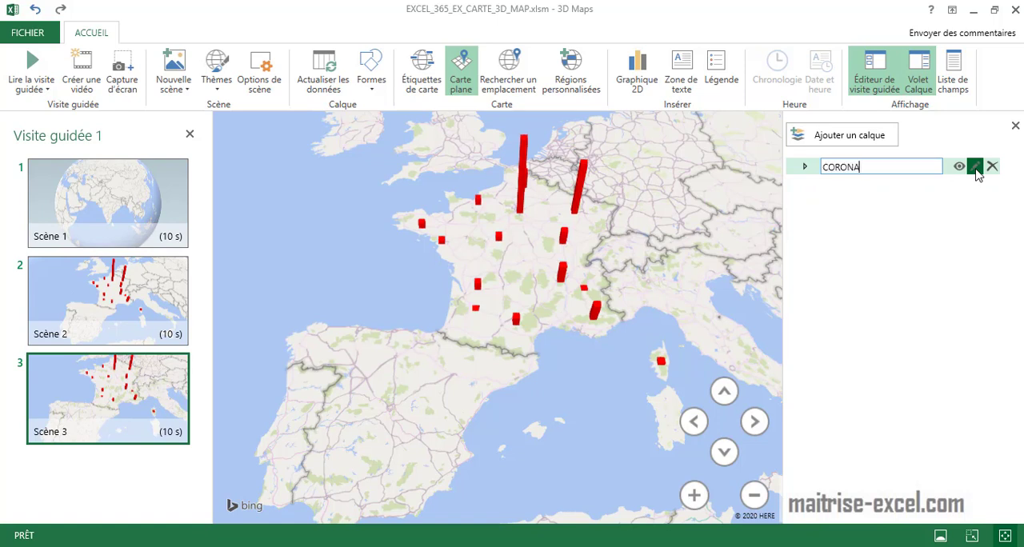
type("CORONA")
left_click(951, 230)
Hide the layer pane and reframe Scène 3 wider, with France and its neighbouring countries in view.
left_click(1015, 125)
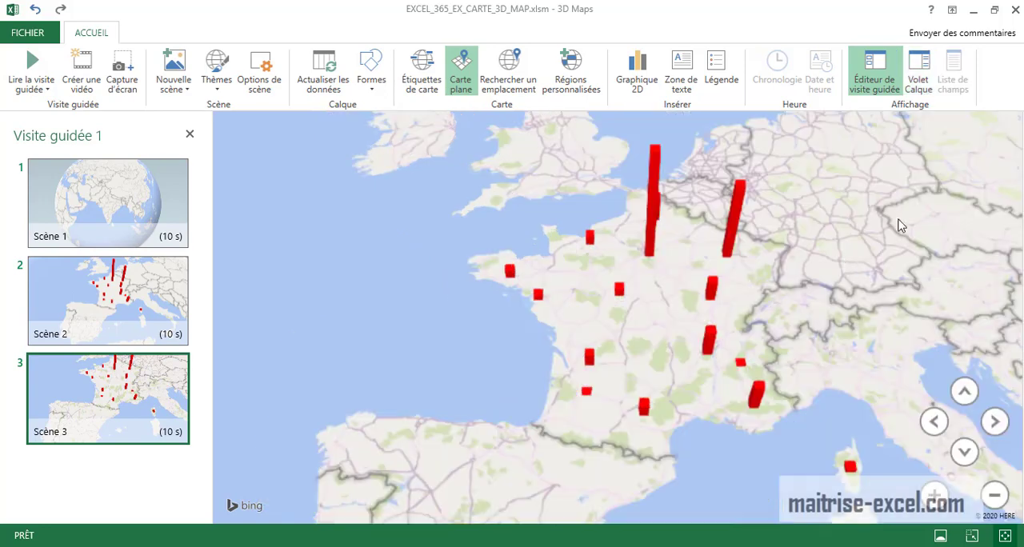
scroll(901, 226, "down", 2)
left_click_drag(787, 275, 745, 375)
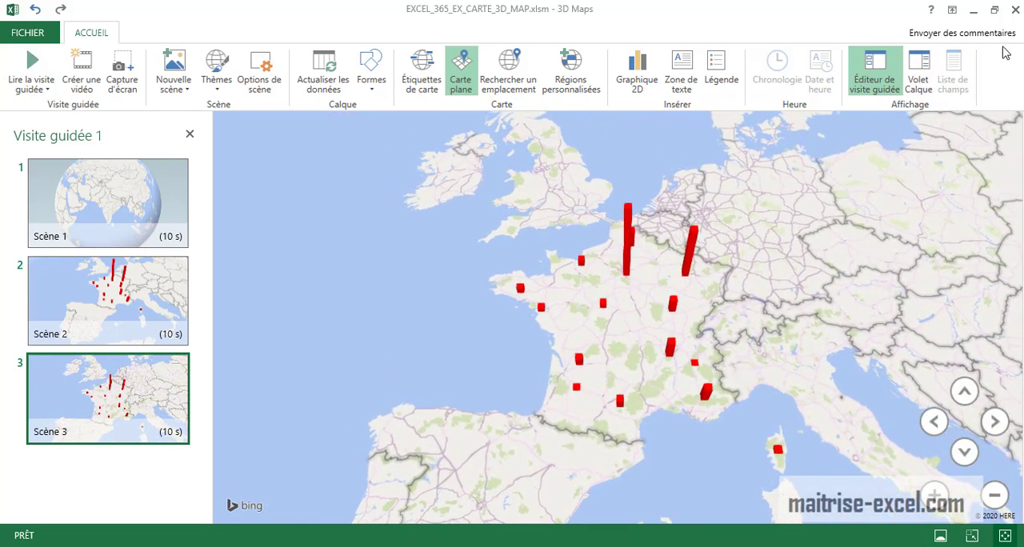
Close 3D Maps, check the Santé publique France web page with the cases by region, and return to the Excel worksheet.
left_click(1014, 9)
left_click(619, 299)
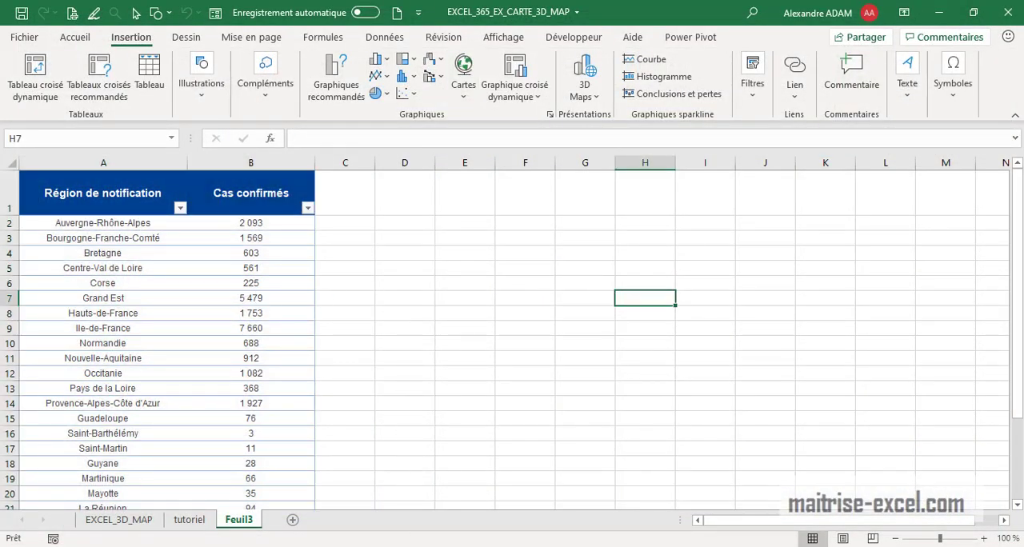
key("alt+Tab")
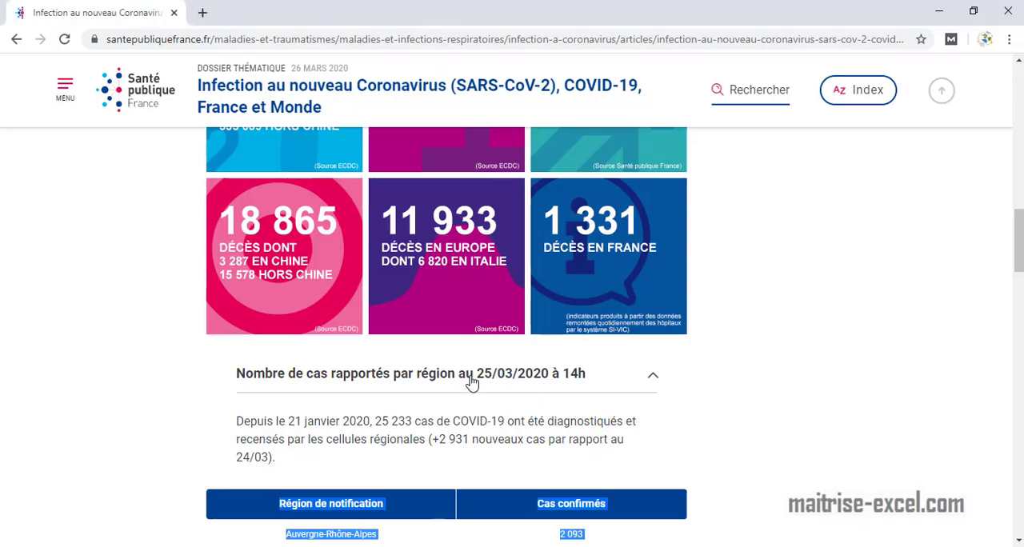
left_click(938, 11)
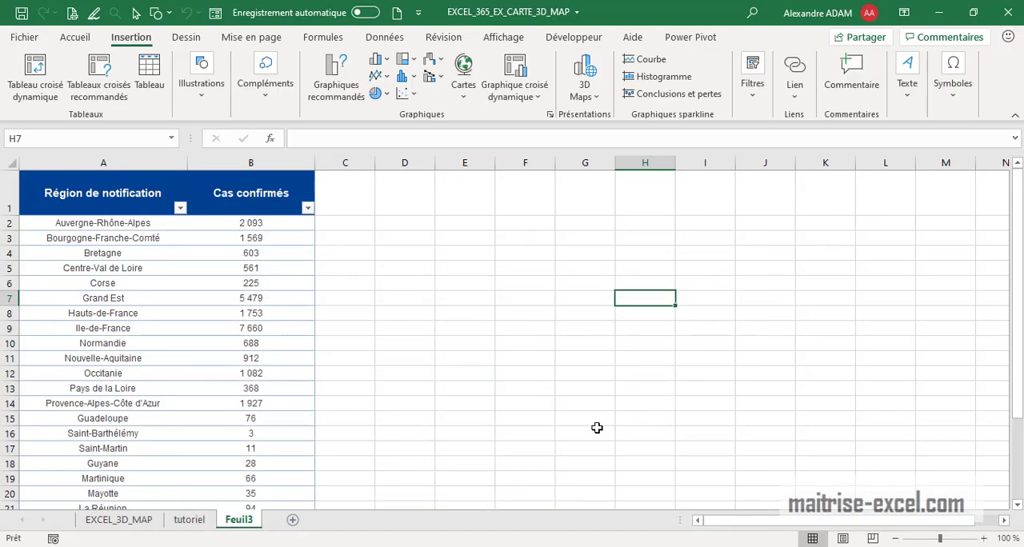
left_click(469, 405)
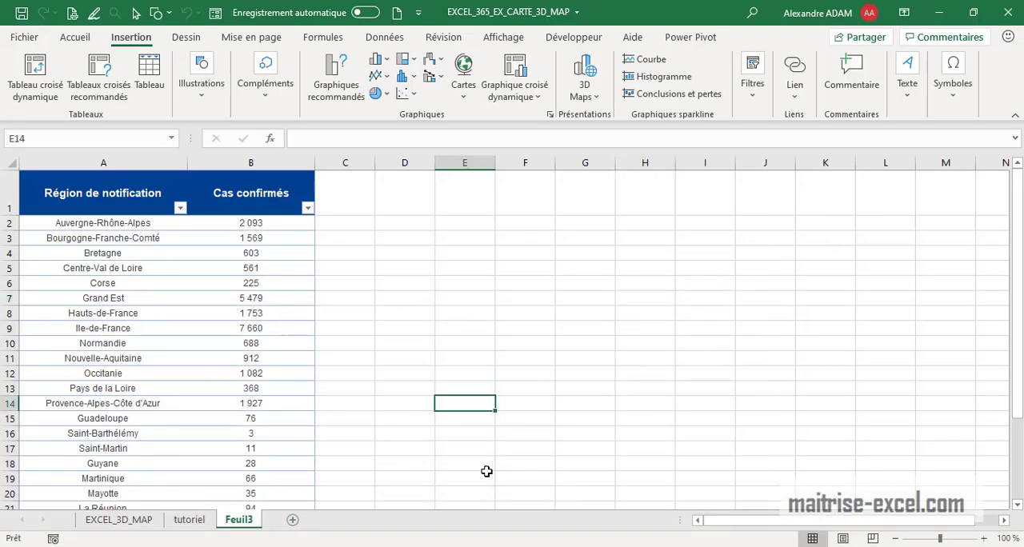
Reopen Visite guidée 1 in 3D Maps without the field list to review its scenes, and return to the worksheet.
left_click(585, 84)
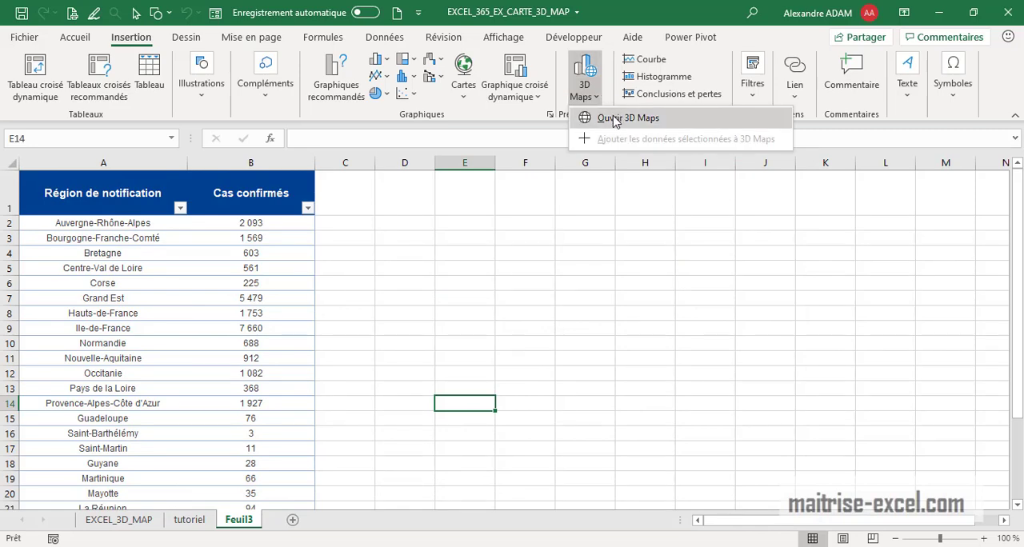
left_click(614, 118)
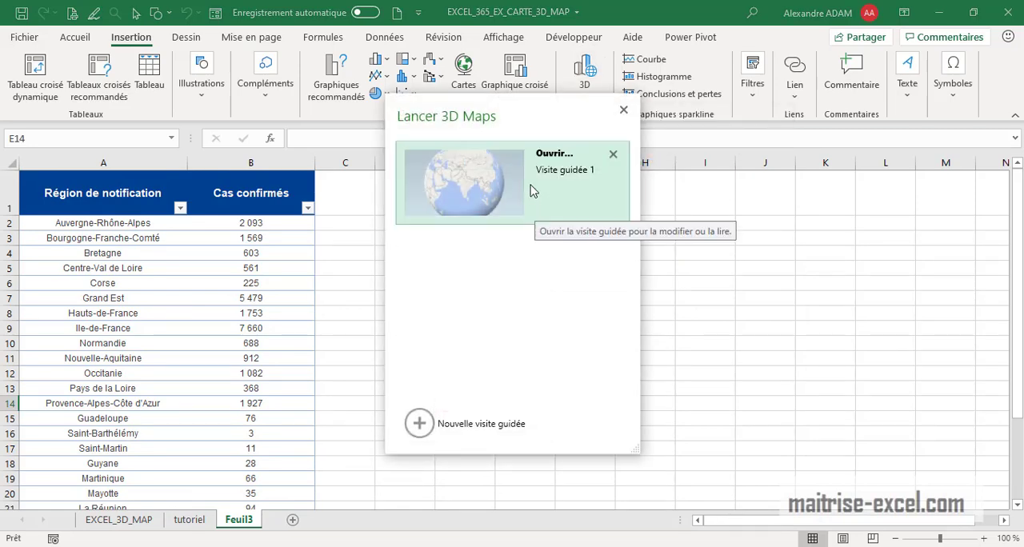
left_click(533, 190)
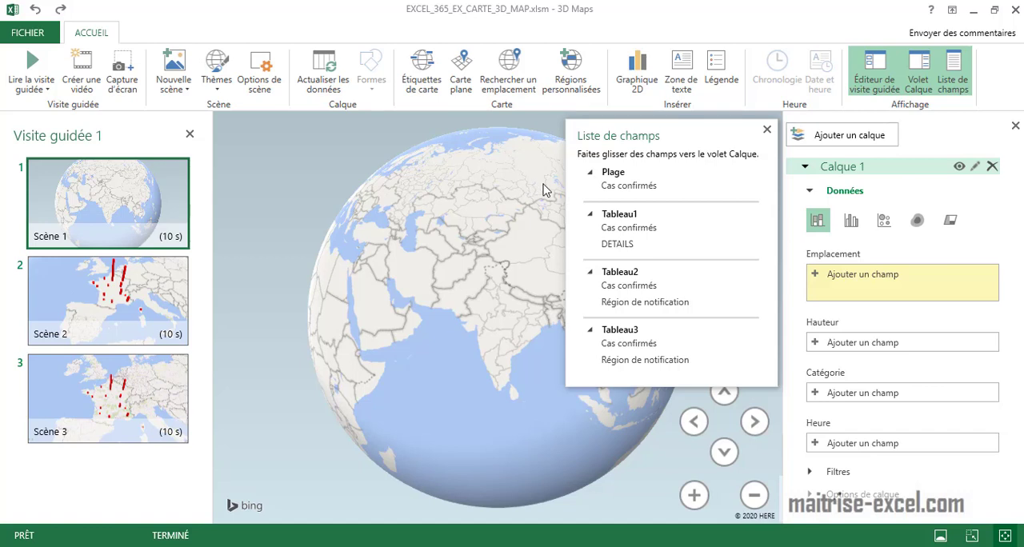
left_click(765, 130)
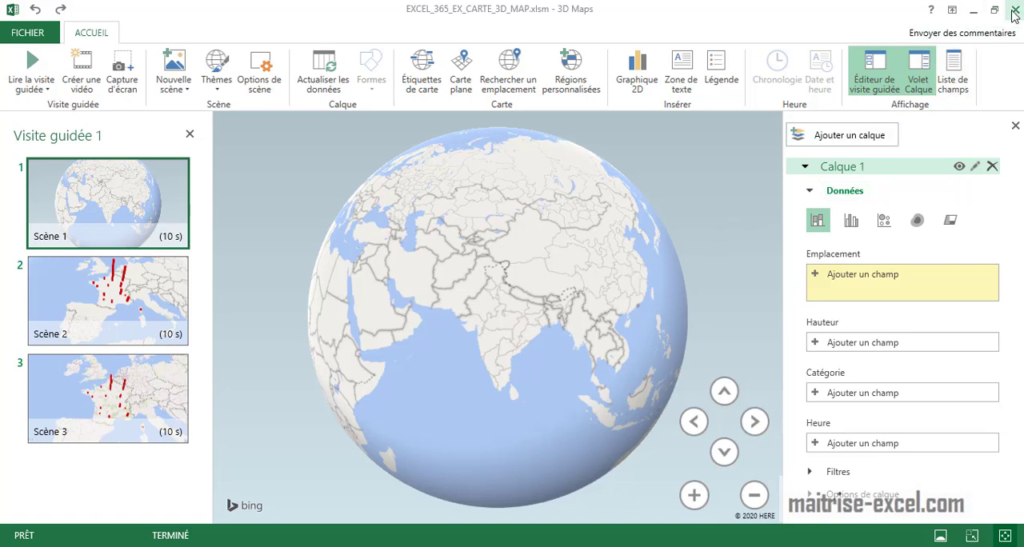
left_click(973, 10)
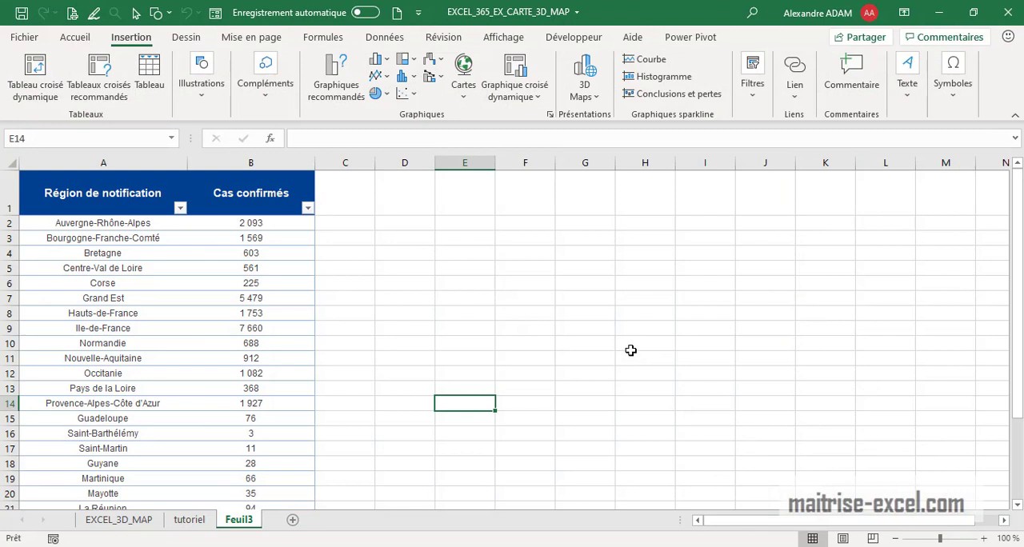